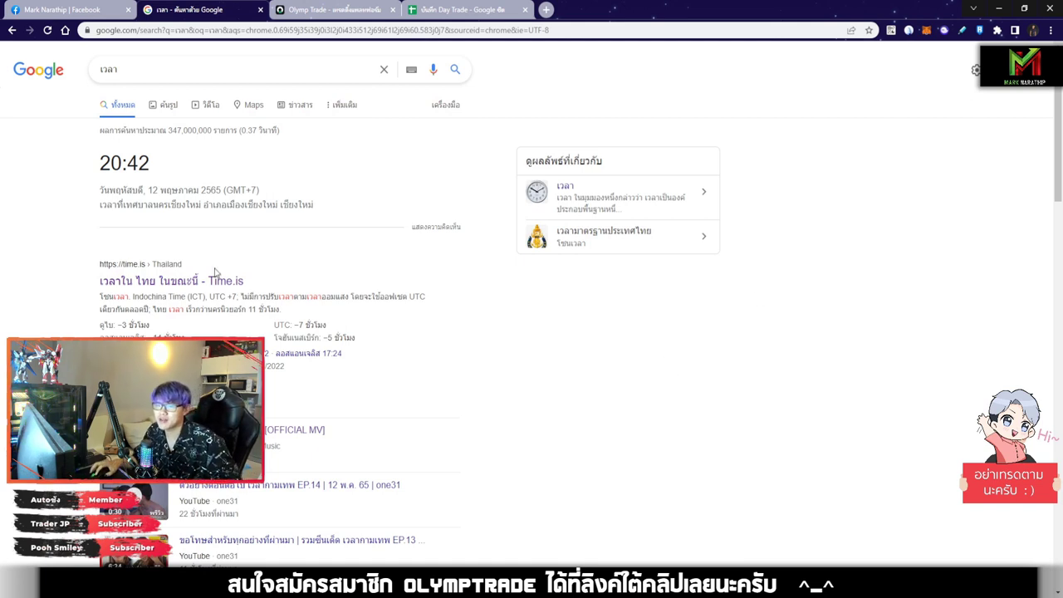
# Step: Highlight the current time and check the date line in the Google time result
pyautogui.moveTo(148, 191); pyautogui.dragTo(225, 190)
pyautogui.click(258, 195)
pyautogui.click(175, 204)
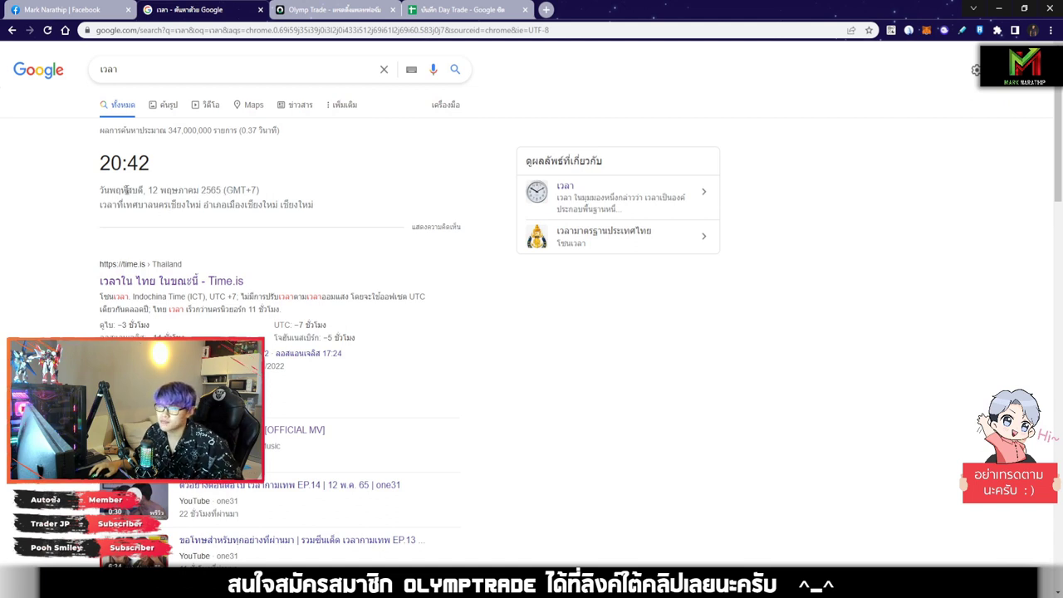
pyautogui.moveTo(152, 163); pyautogui.dragTo(86, 169)
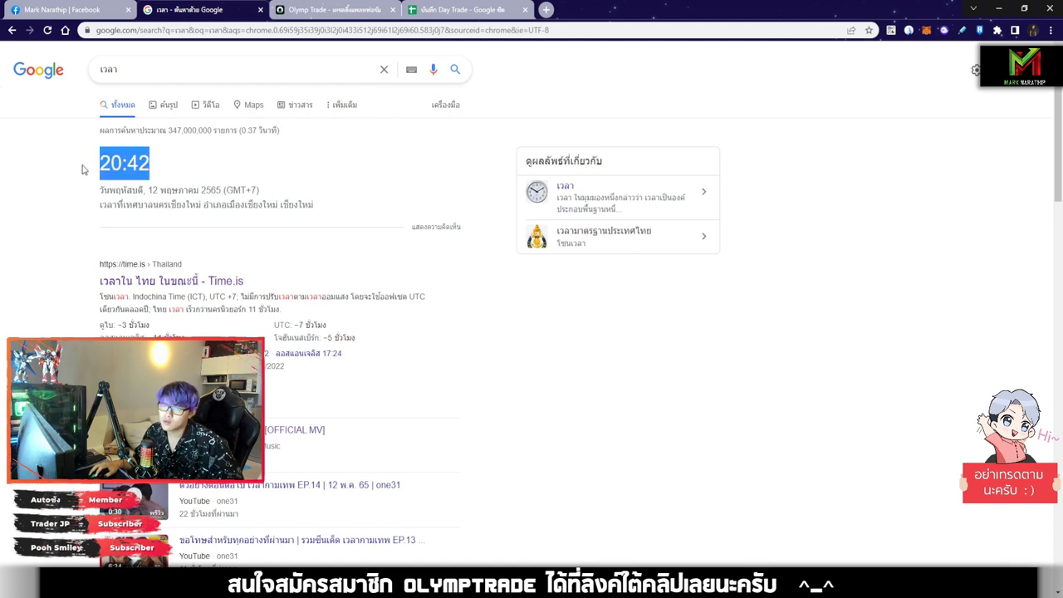
pyautogui.click(116, 190)
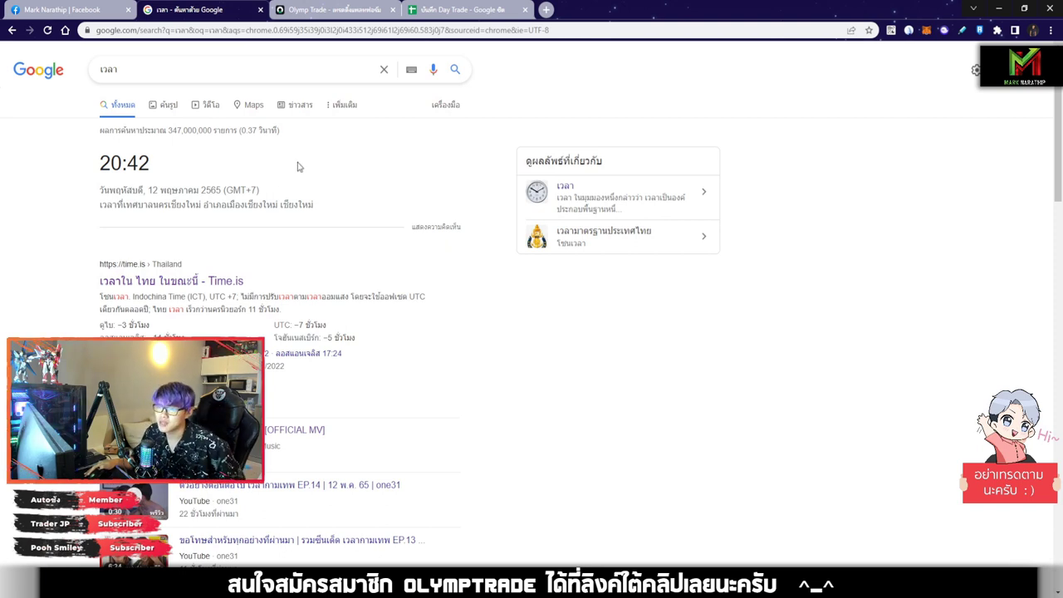
# Step: Switch to Olymp Trade and examine the recent price movement on the EUR/GBP chart
pyautogui.click(336, 11)
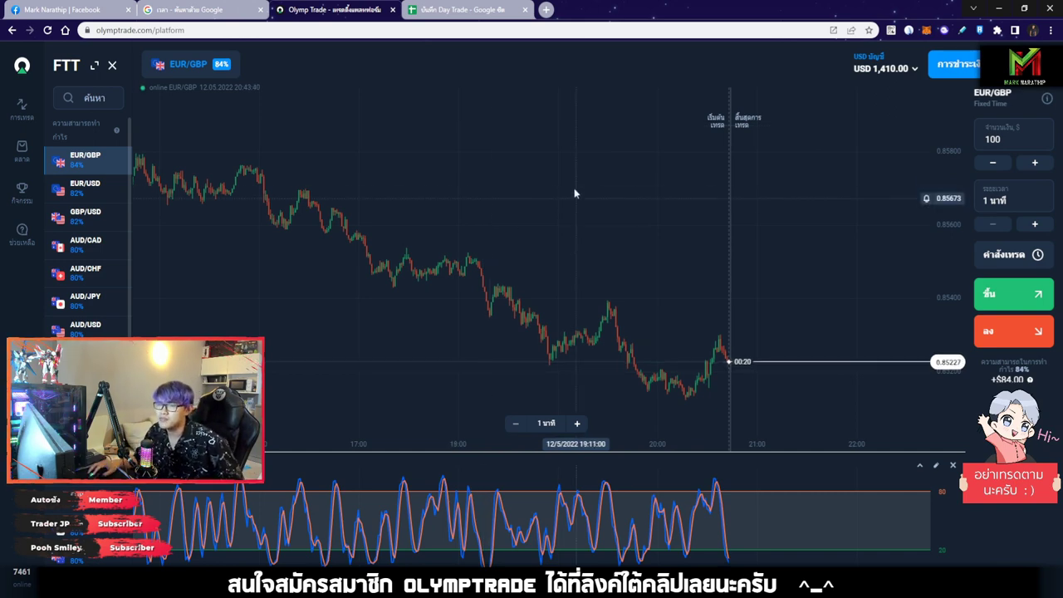
pyautogui.moveTo(574, 190); pyautogui.dragTo(613, 195)
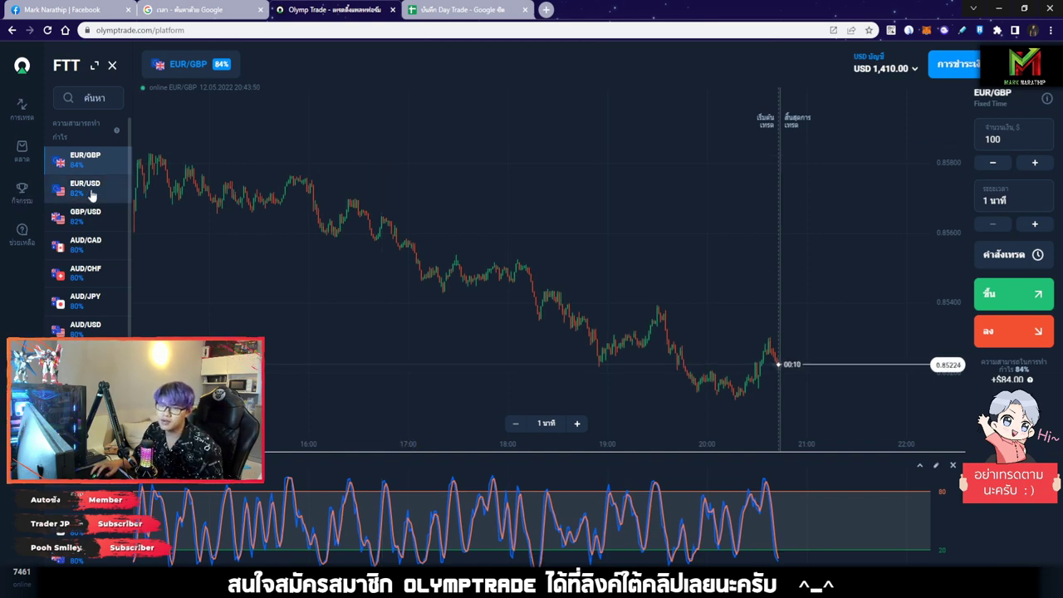
pyautogui.moveTo(410, 157)
pyautogui.mouseDown()
pyautogui.moveTo(581, 158)
pyautogui.moveTo(412, 160)
pyautogui.mouseUp()
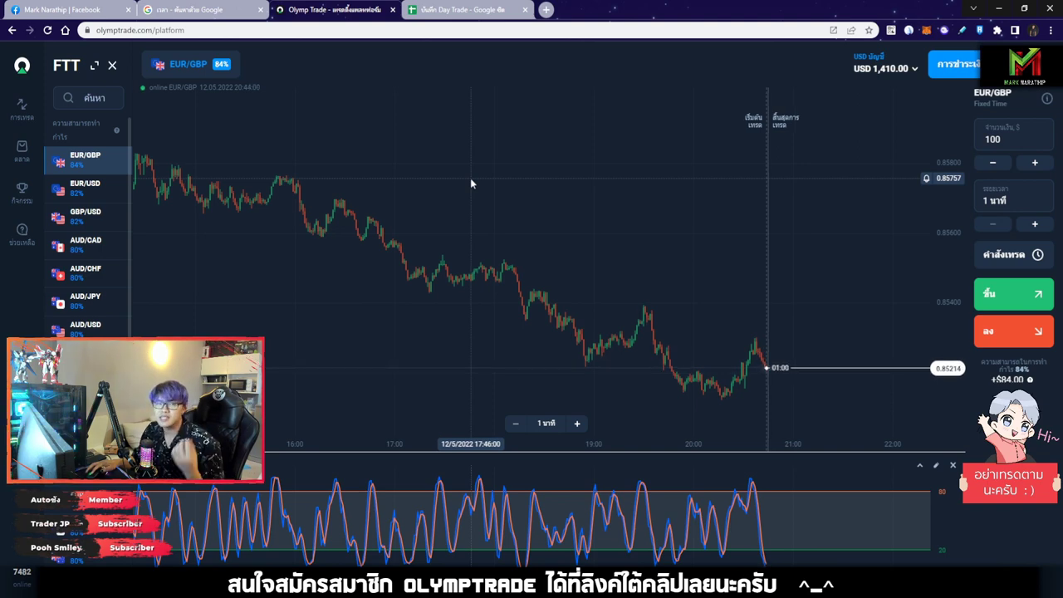
# Step: Switch to the บันทึก Day Trade spreadsheet and examine the portfolio balances, trade results and cumulative profit in dollars and baht
pyautogui.hotkey('ctrl', 'Tab')
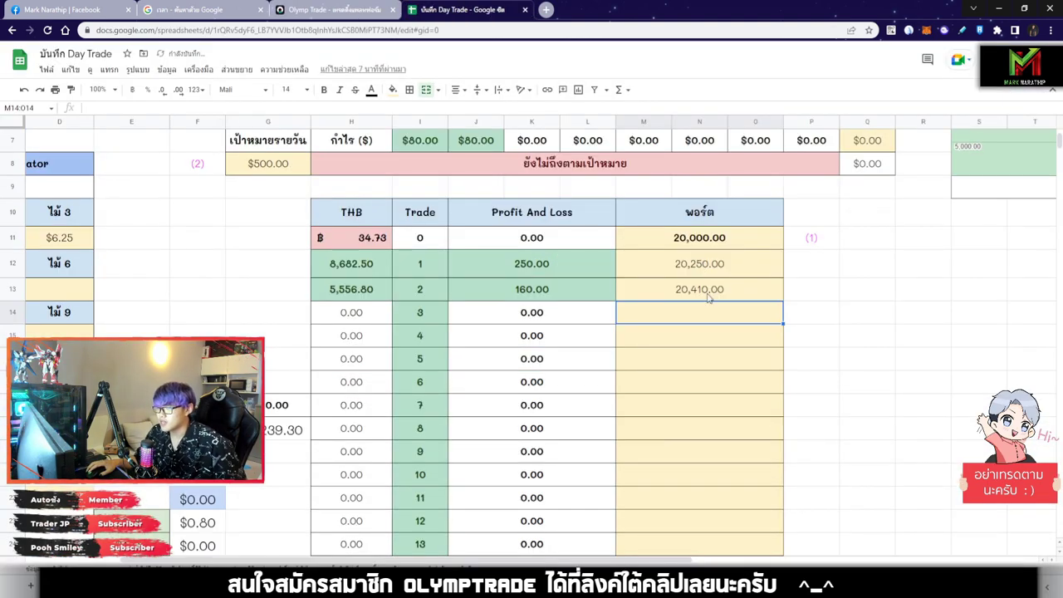
pyautogui.scroll(-1, 677, 316)
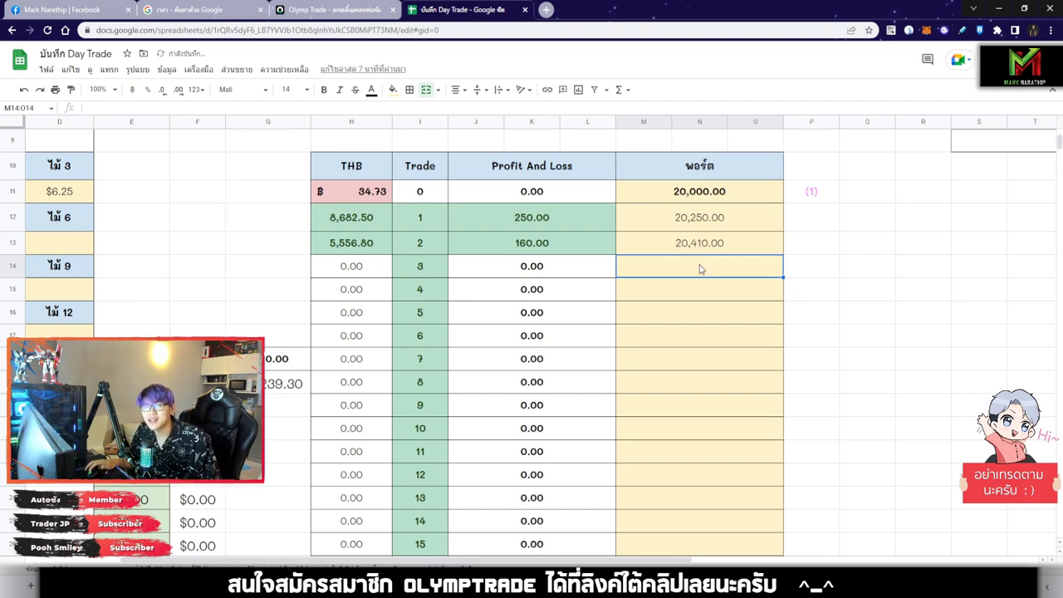
pyautogui.scroll(2, 781, 271)
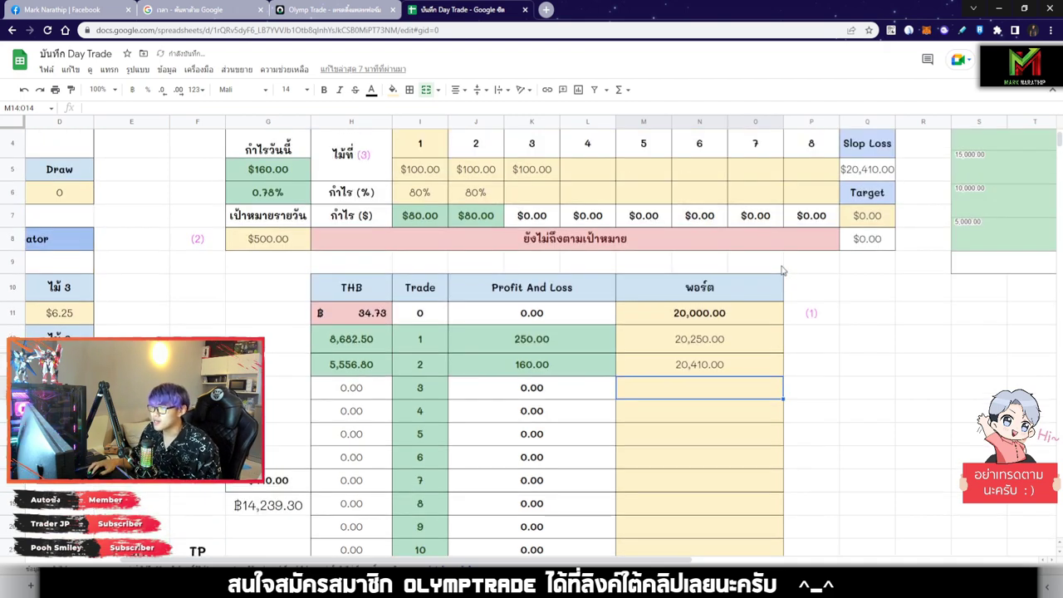
pyautogui.scroll(-2, 782, 271)
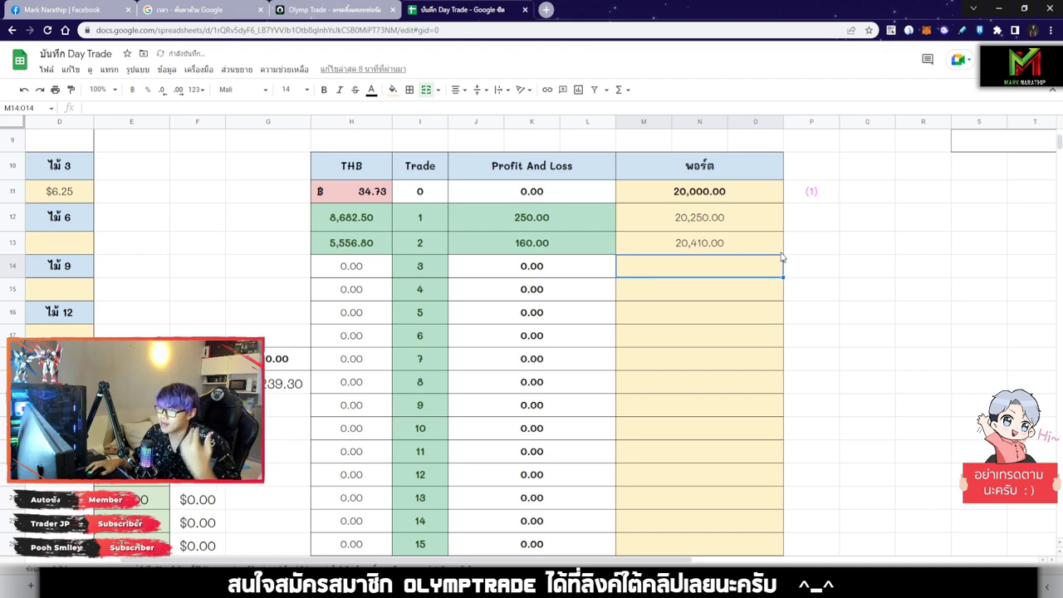
pyautogui.click(699, 246)
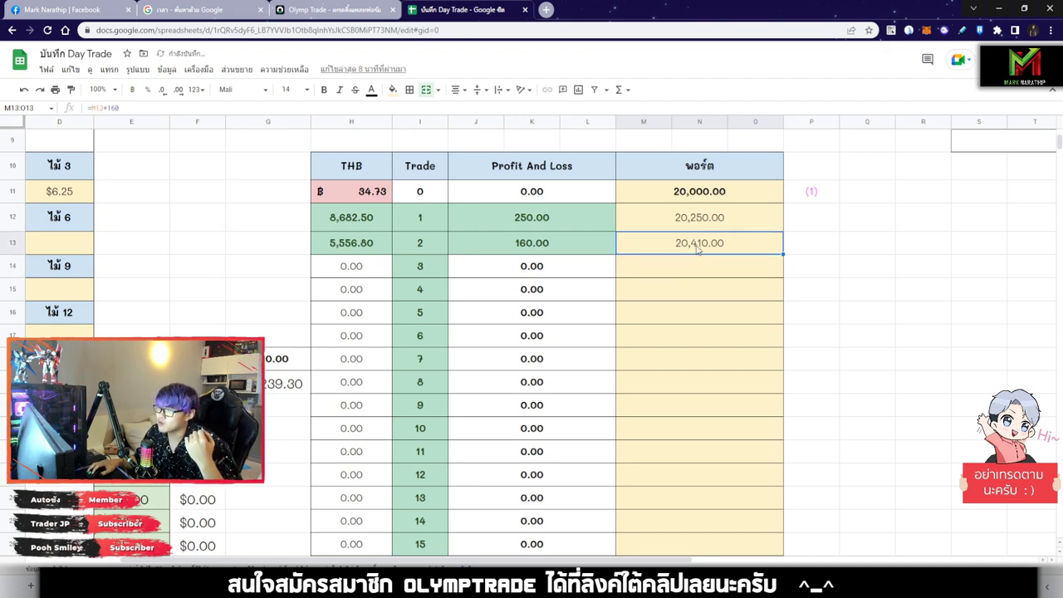
pyautogui.scroll(-3, 689, 253)
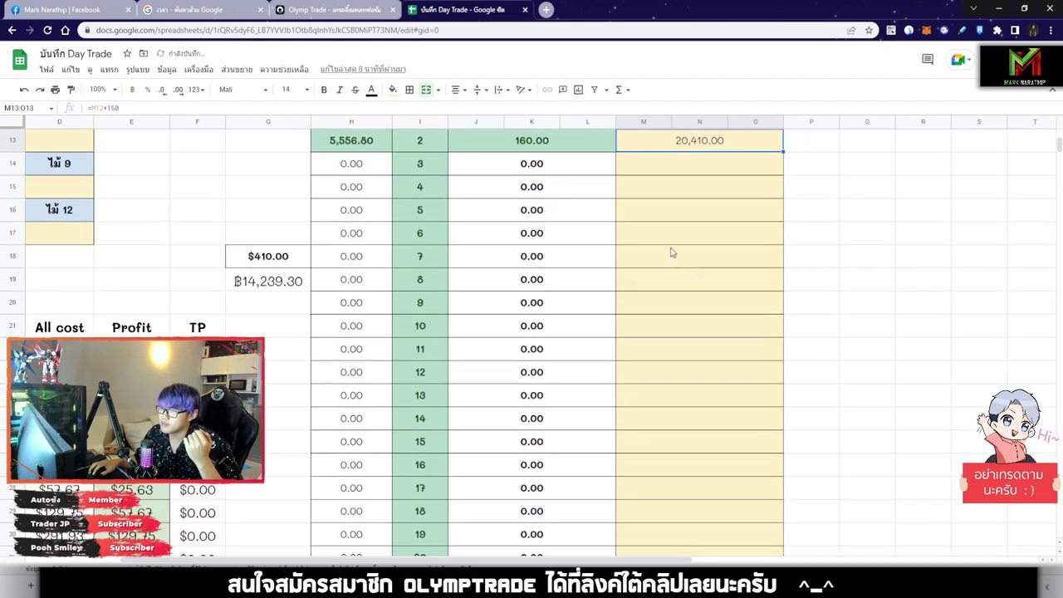
pyautogui.click(268, 212)
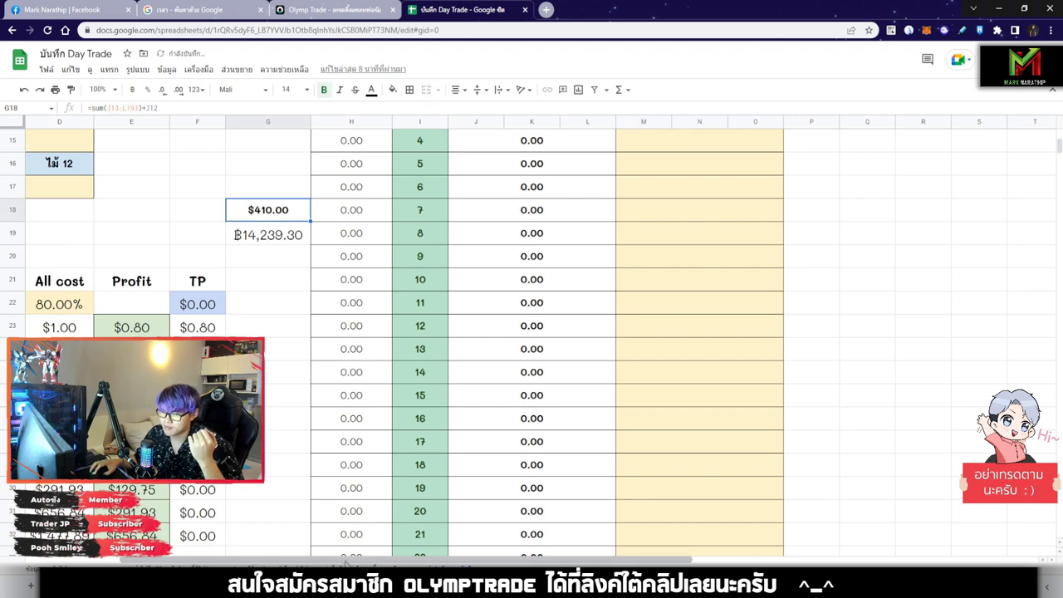
pyautogui.hscroll(-2, 372, 418)
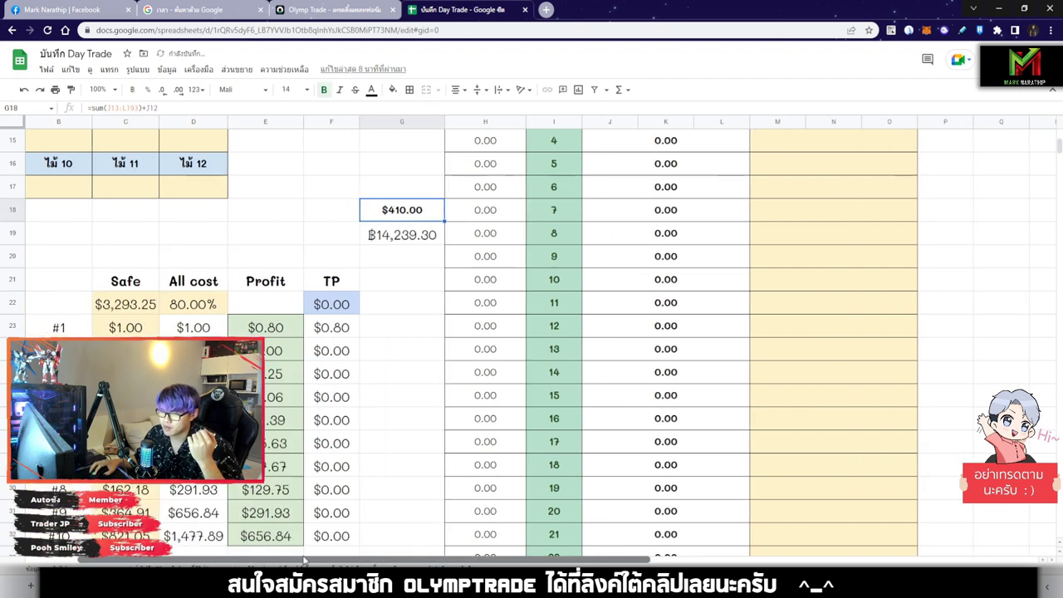
pyautogui.click(404, 241)
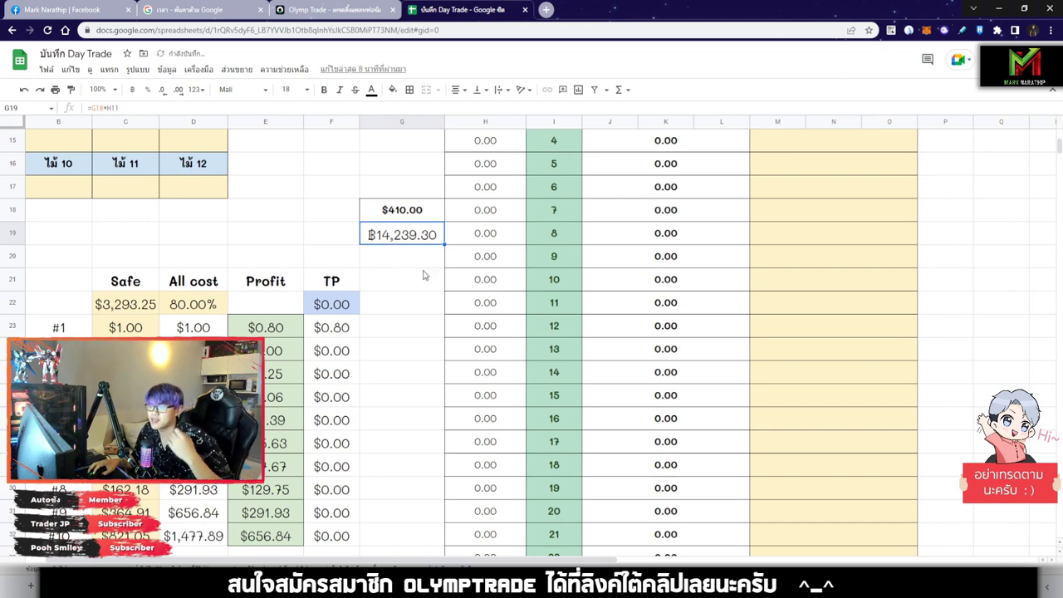
pyautogui.scroll(2, 728, 264)
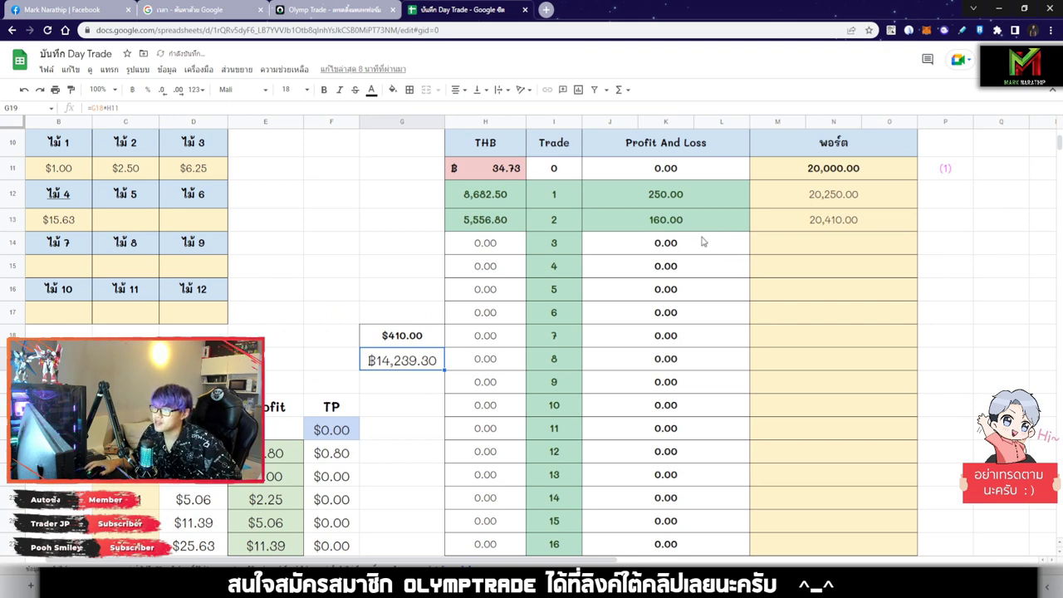
pyautogui.scroll(2, 702, 241)
pyautogui.scroll(3, 702, 241)
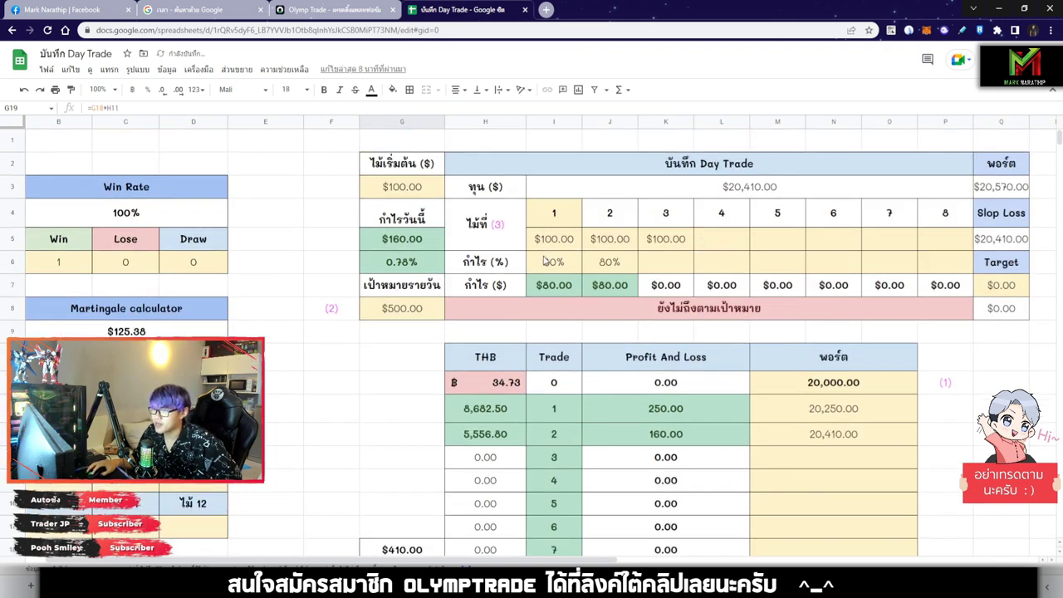
# Step: Clear the profit percentages of trades 1 and 2 and the stakes of trades 2 and 3 in the day trade log
pyautogui.moveTo(548, 262); pyautogui.dragTo(615, 262)
pyautogui.press('Delete')
pyautogui.moveTo(673, 239); pyautogui.dragTo(610, 239)
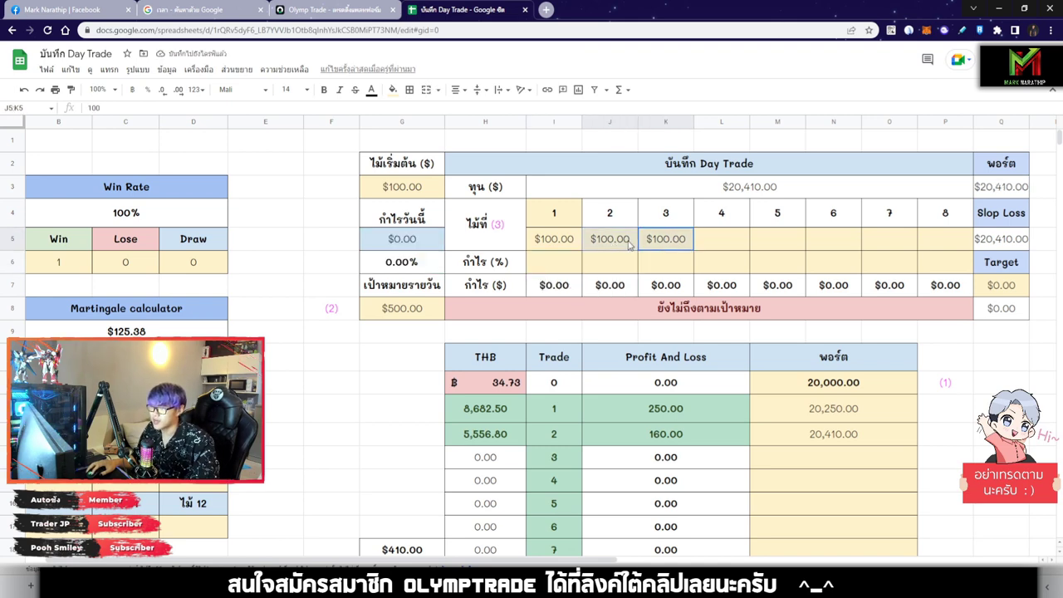
pyautogui.press('Delete')
pyautogui.click(580, 241)
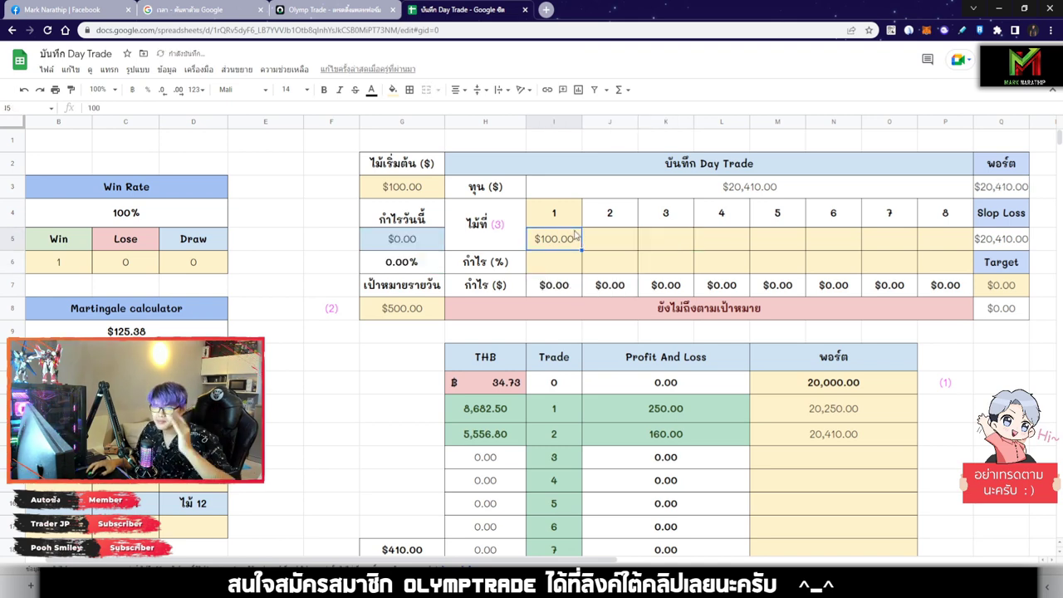
# Step: Switch to Olymp Trade, open the AUD/CAD chart and examine its price trend and oscillator at several scales
pyautogui.click(333, 9)
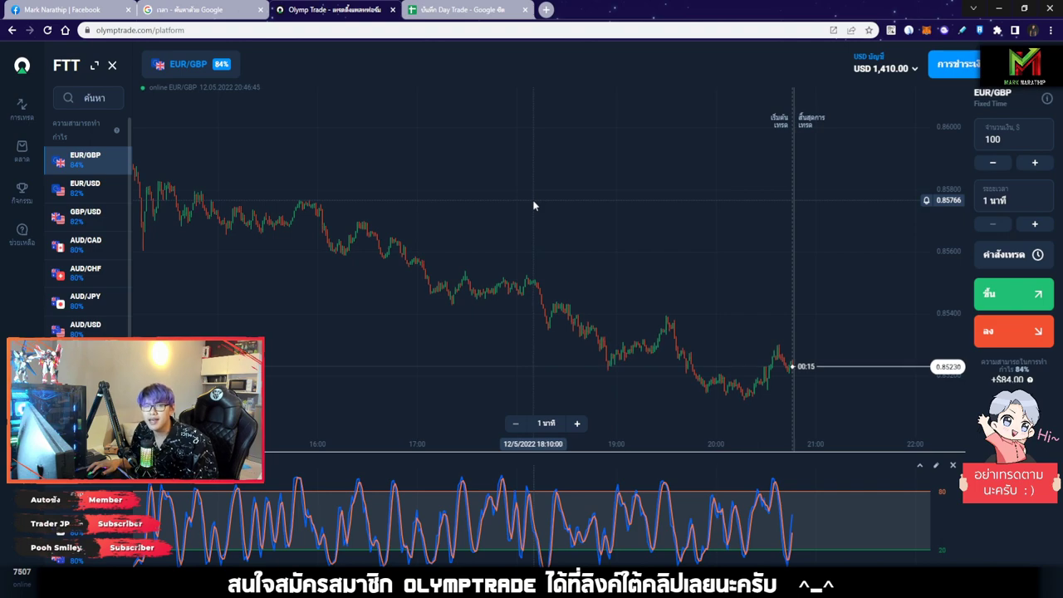
pyautogui.click(86, 241)
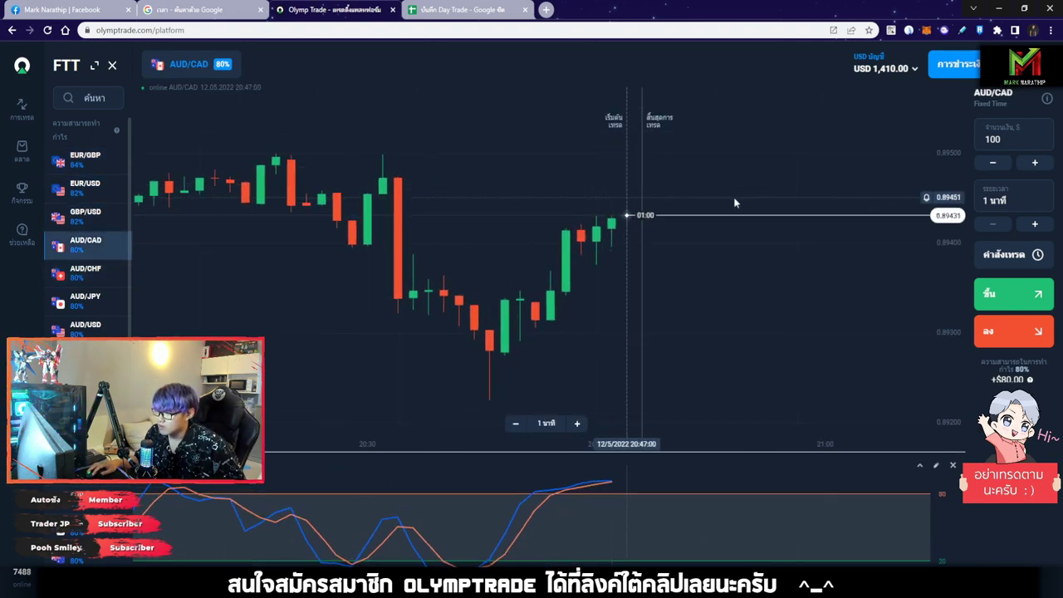
pyautogui.scroll(-5, 736, 196)
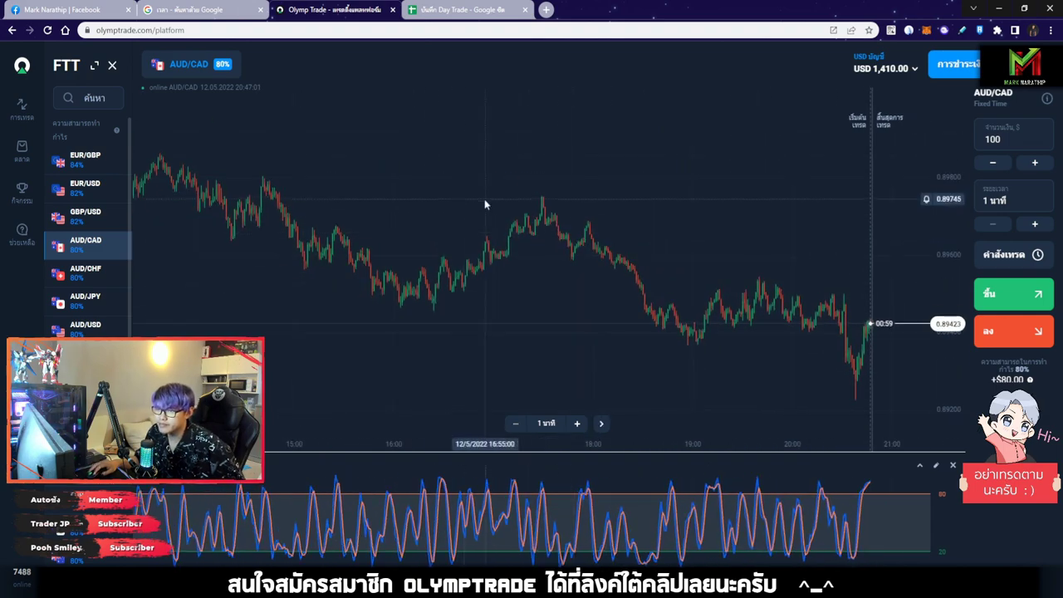
pyautogui.moveTo(484, 198); pyautogui.dragTo(634, 195)
pyautogui.scroll(5, 772, 199)
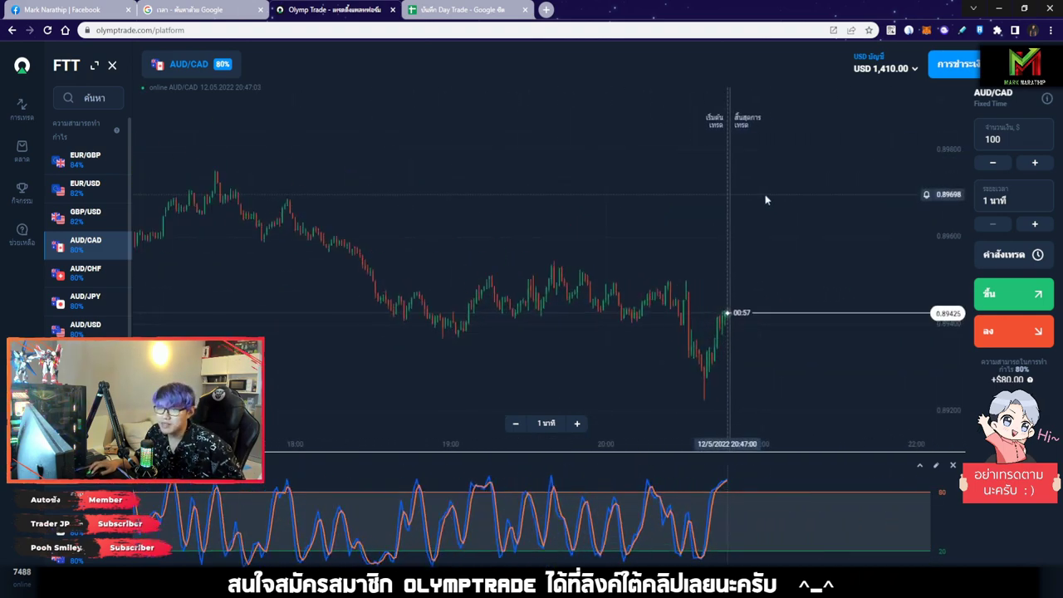
pyautogui.scroll(5, 801, 201)
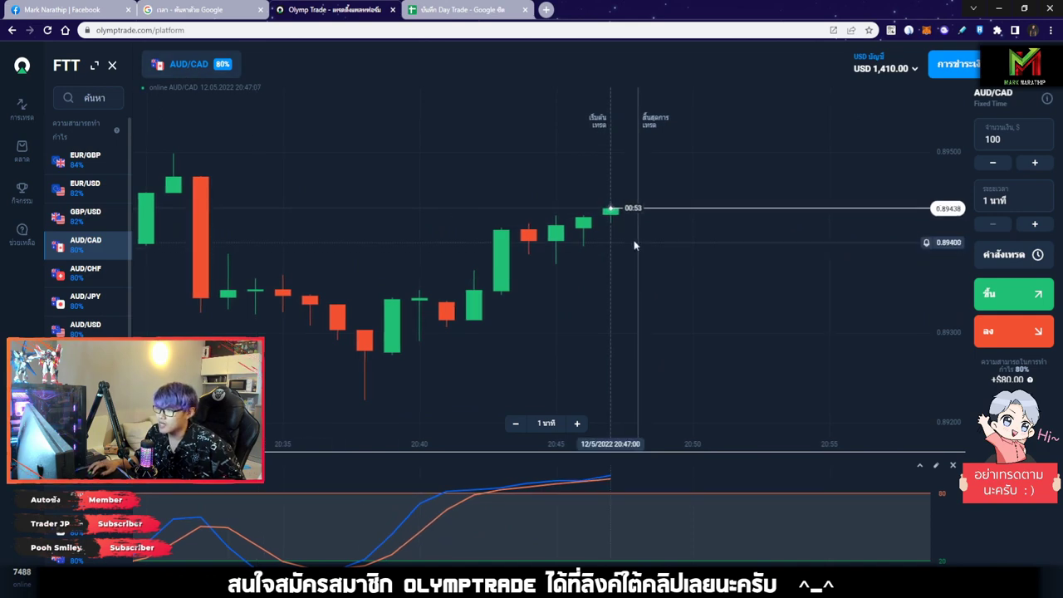
pyautogui.scroll(-5, 656, 301)
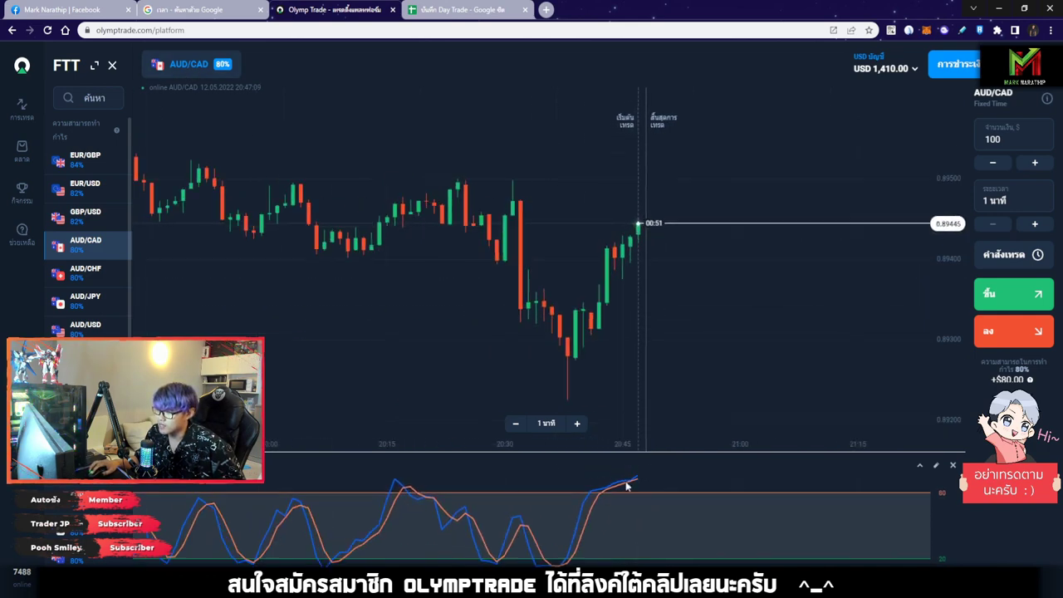
pyautogui.scroll(-10, 651, 473)
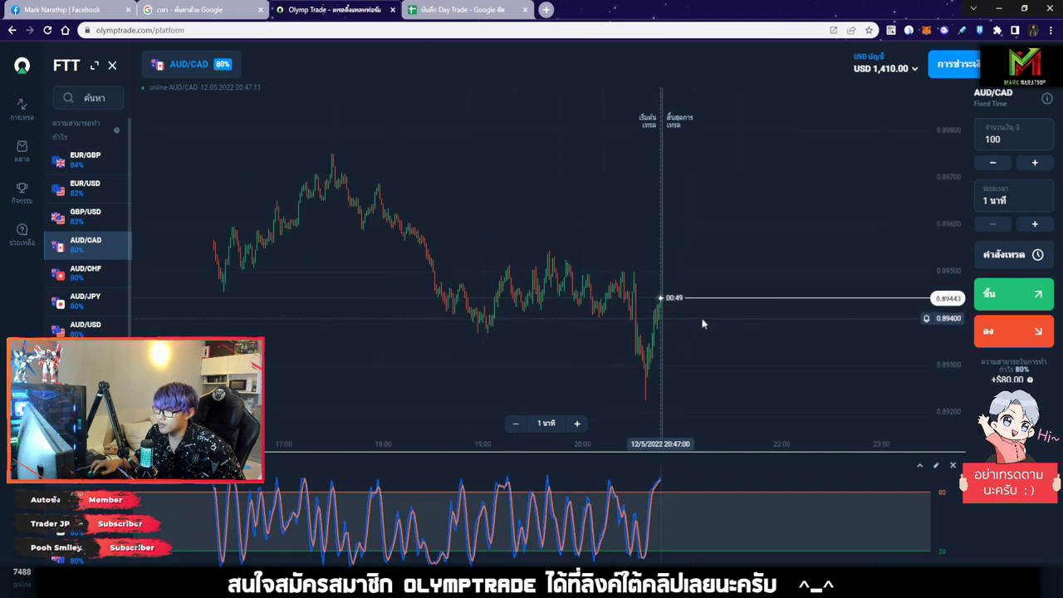
# Step: Mark the AUD/CAD downtrend with a long downward-sloping arrow above the price highs, and clear the annotation
pyautogui.click(936, 465)
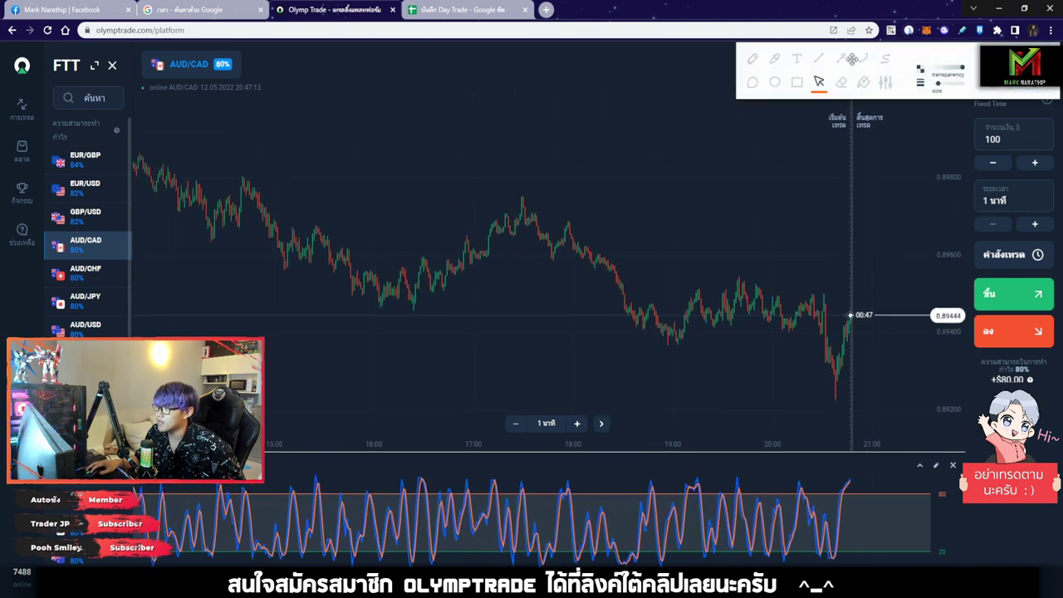
pyautogui.moveTo(111, 114); pyautogui.dragTo(918, 270)
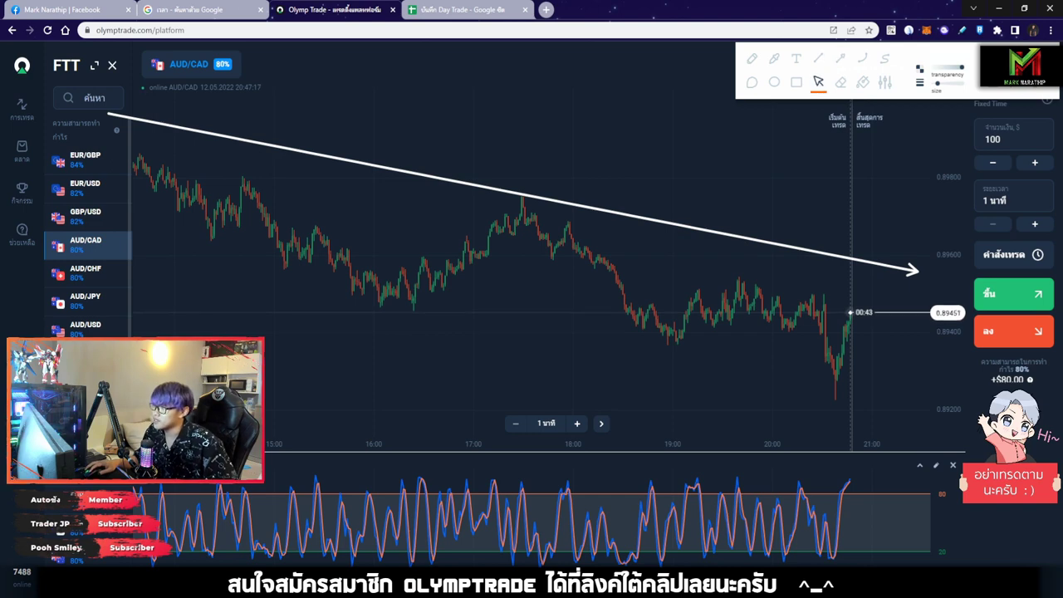
pyautogui.click(1037, 90)
# Step: Examine the latest AUD/CAD candles and oscillator up close and against the longer price history
pyautogui.scroll(3, 833, 193)
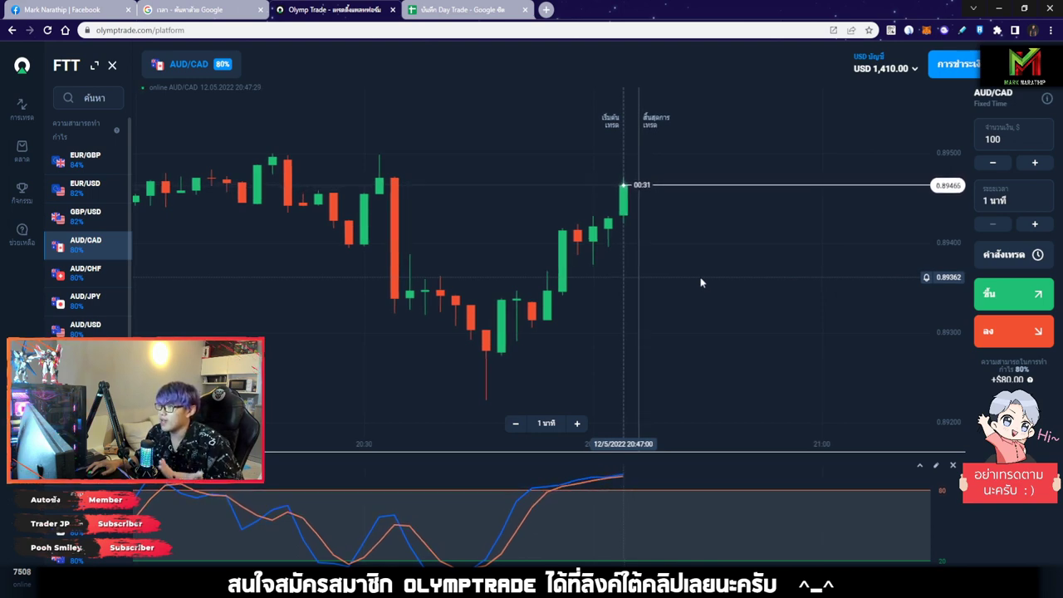
pyautogui.scroll(2, 706, 260)
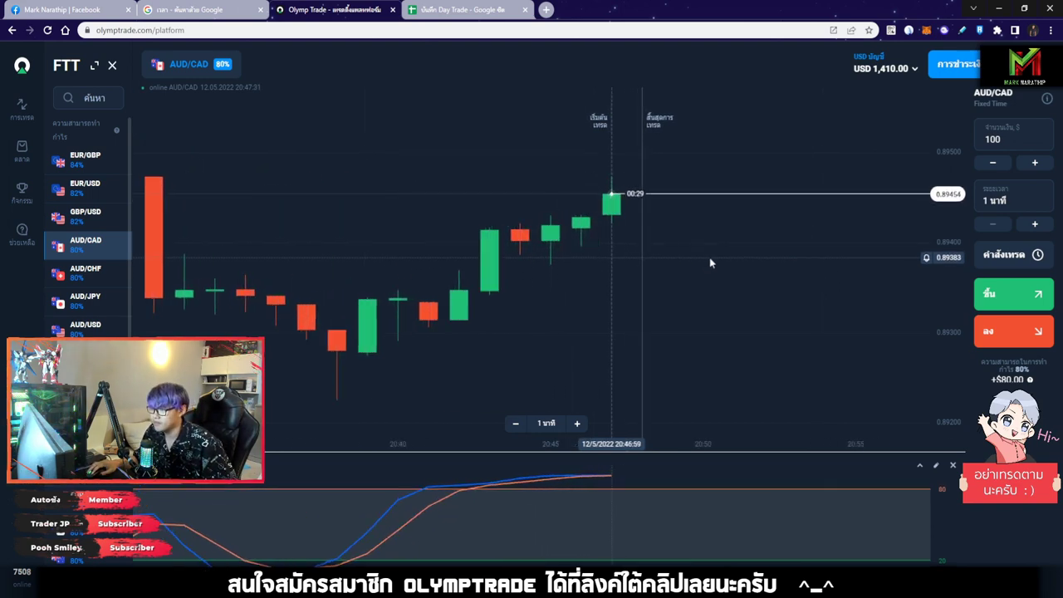
pyautogui.scroll(2, 723, 255)
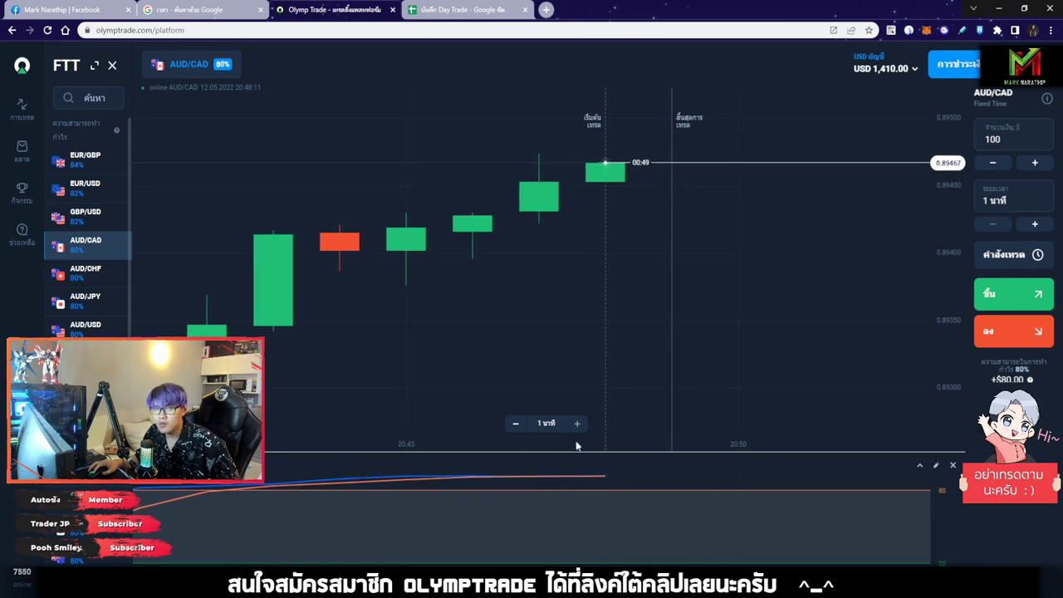
pyautogui.scroll(-8, 687, 286)
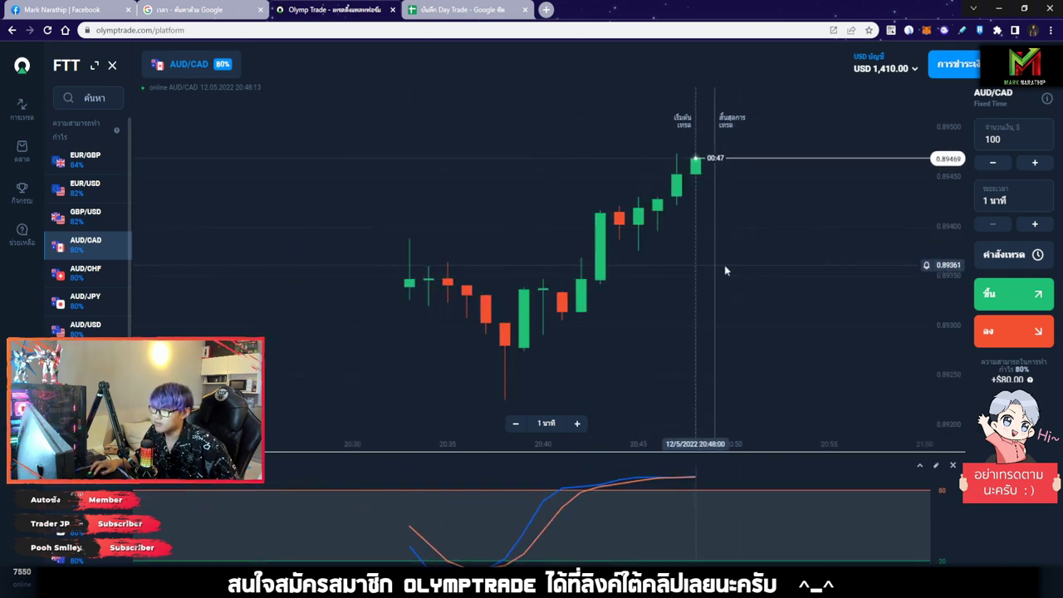
pyautogui.scroll(-8, 735, 257)
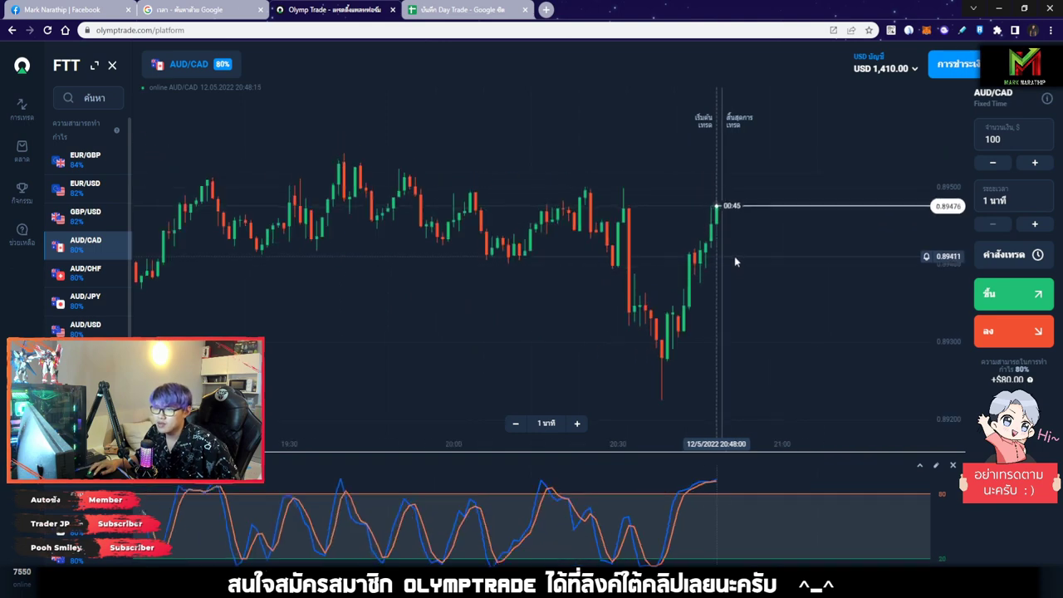
pyautogui.scroll(-2, 731, 261)
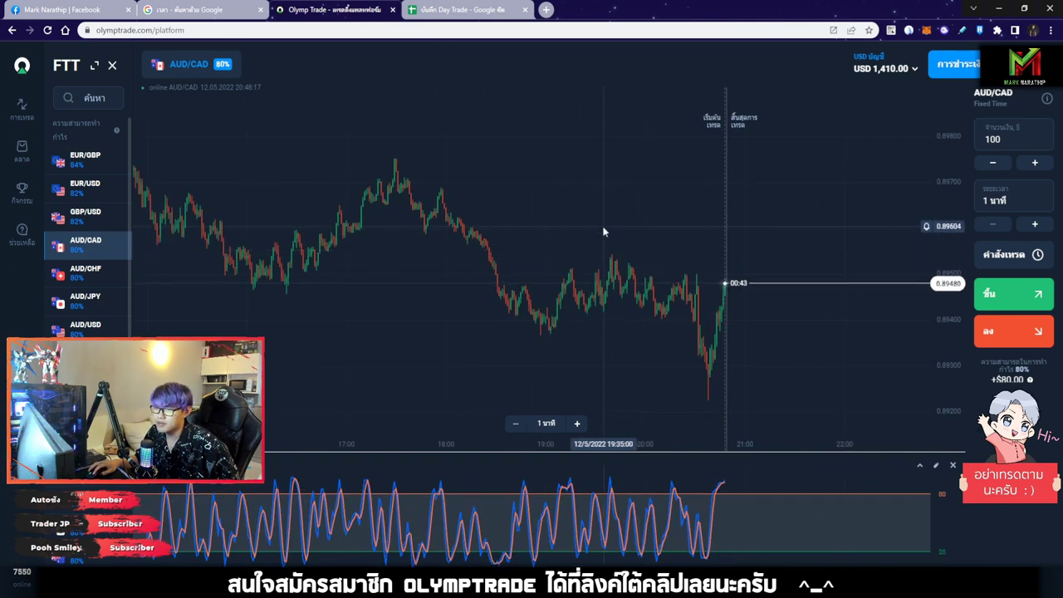
pyautogui.moveTo(603, 230)
pyautogui.mouseDown()
pyautogui.moveTo(785, 255)
pyautogui.moveTo(605, 247)
pyautogui.mouseUp()
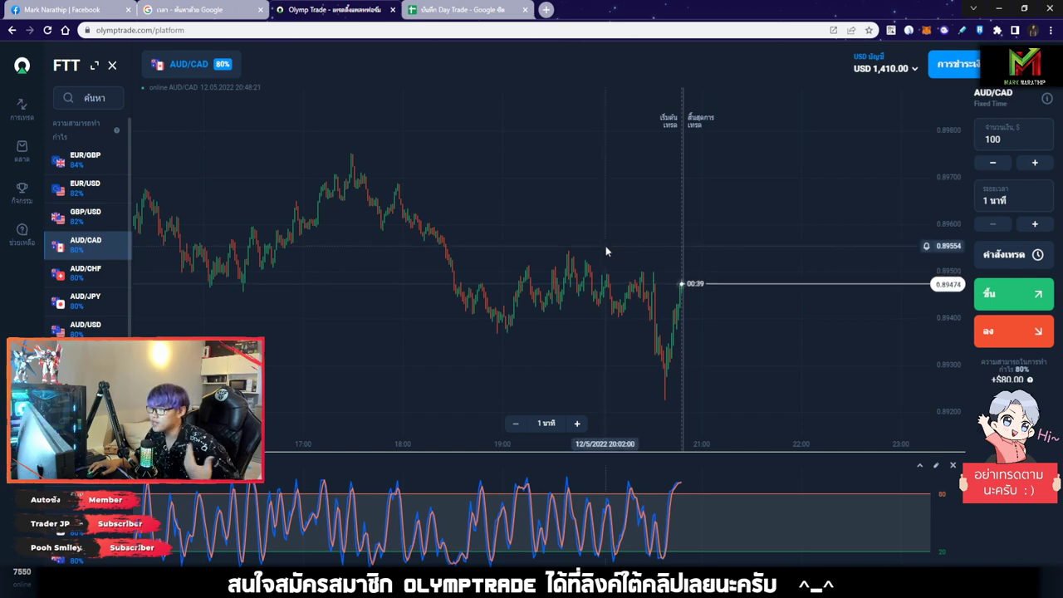
# Step: Weigh the AUD/CAD rebound against the longer price history and open a $100 one-minute down trade
pyautogui.scroll(2, 702, 268)
pyautogui.scroll(3, 702, 267)
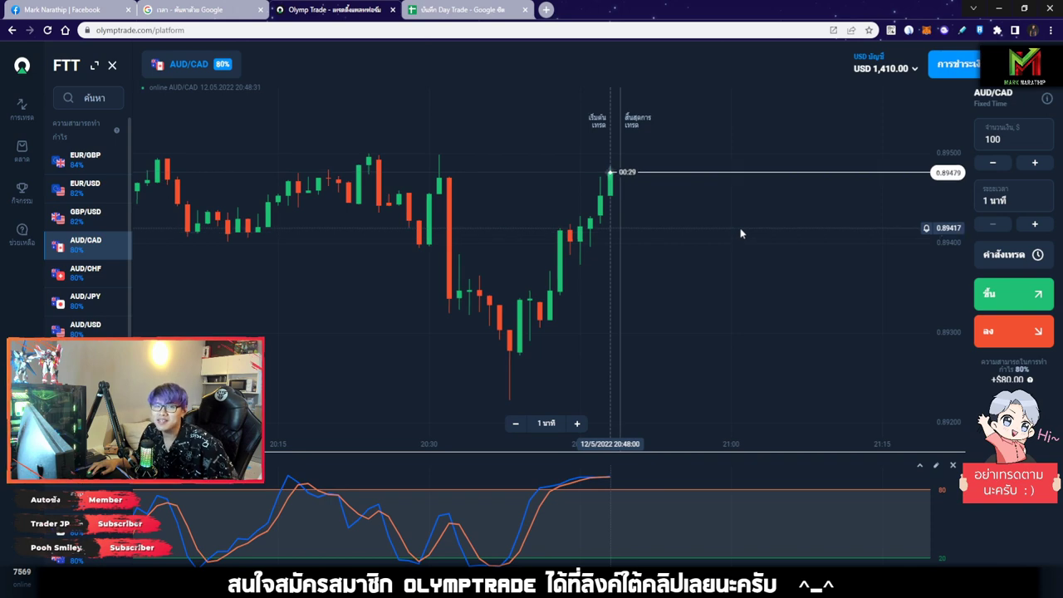
pyautogui.scroll(-3, 756, 353)
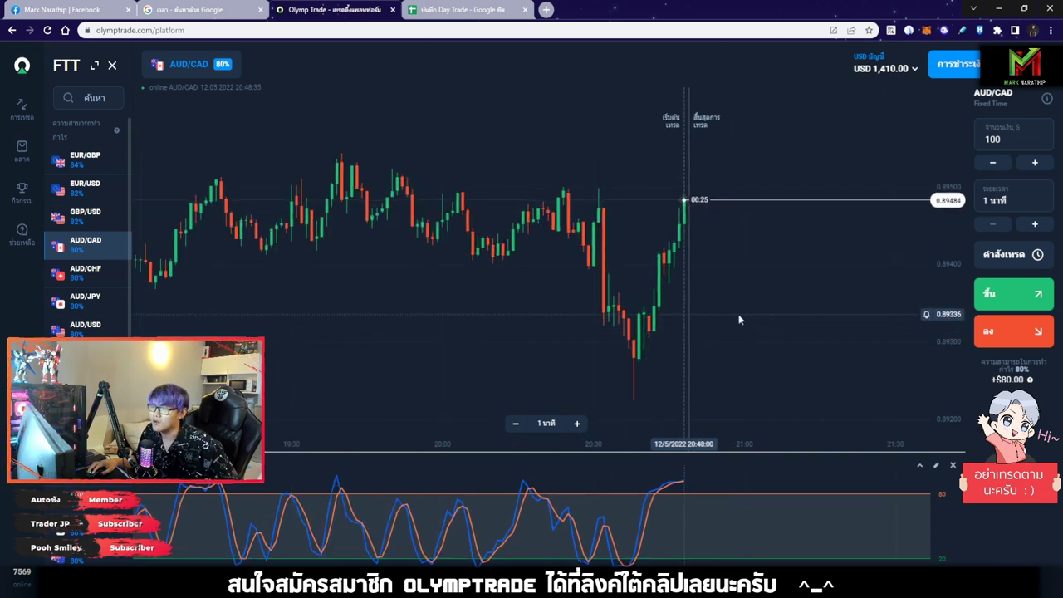
pyautogui.scroll(-3, 735, 302)
pyautogui.moveTo(601, 196); pyautogui.dragTo(644, 192)
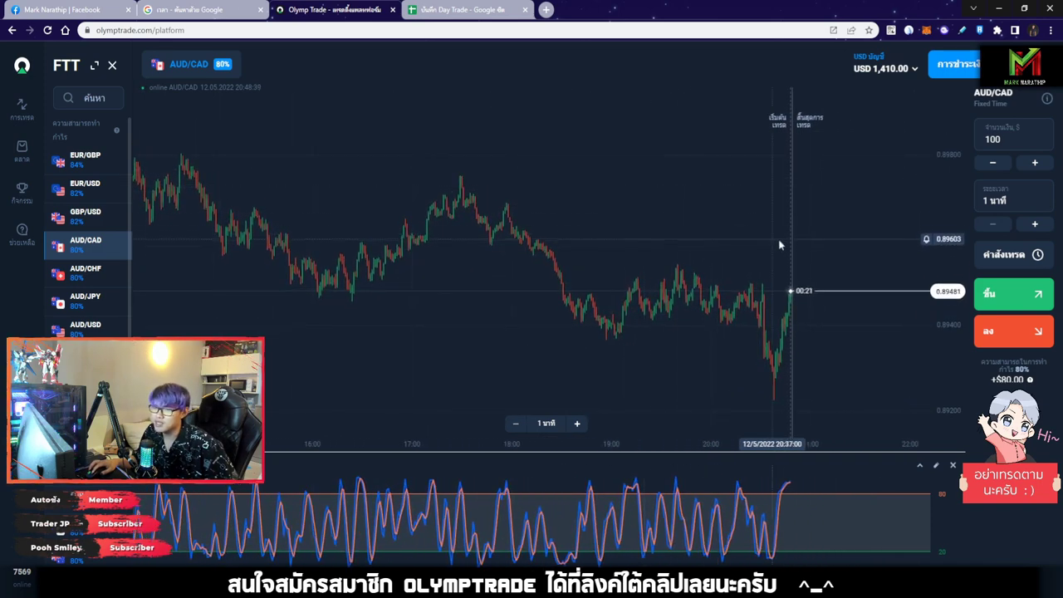
pyautogui.scroll(3, 791, 238)
pyautogui.scroll(3, 822, 238)
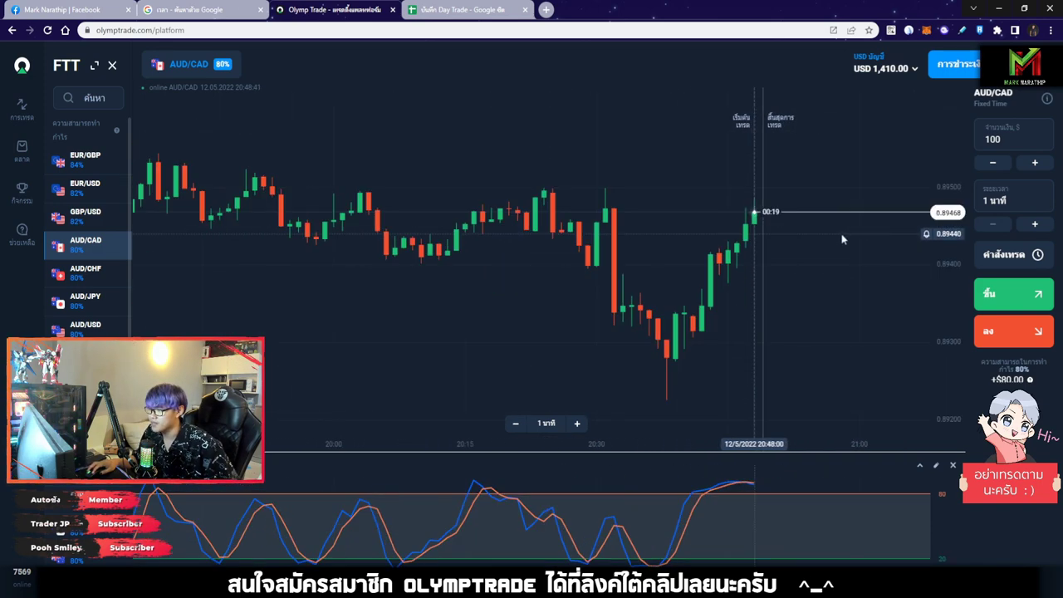
pyautogui.scroll(4, 753, 247)
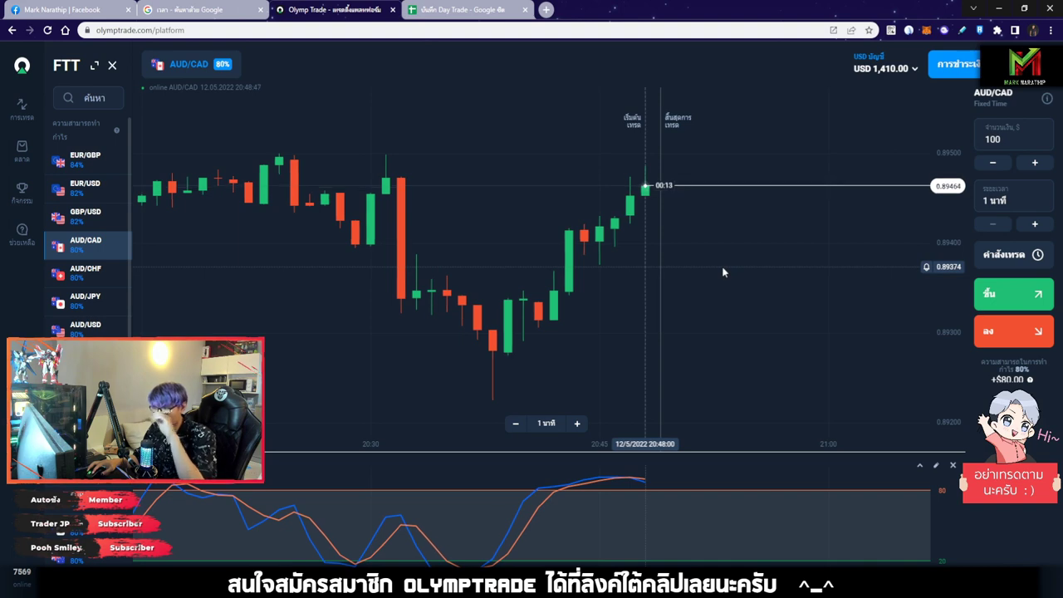
pyautogui.scroll(3, 691, 355)
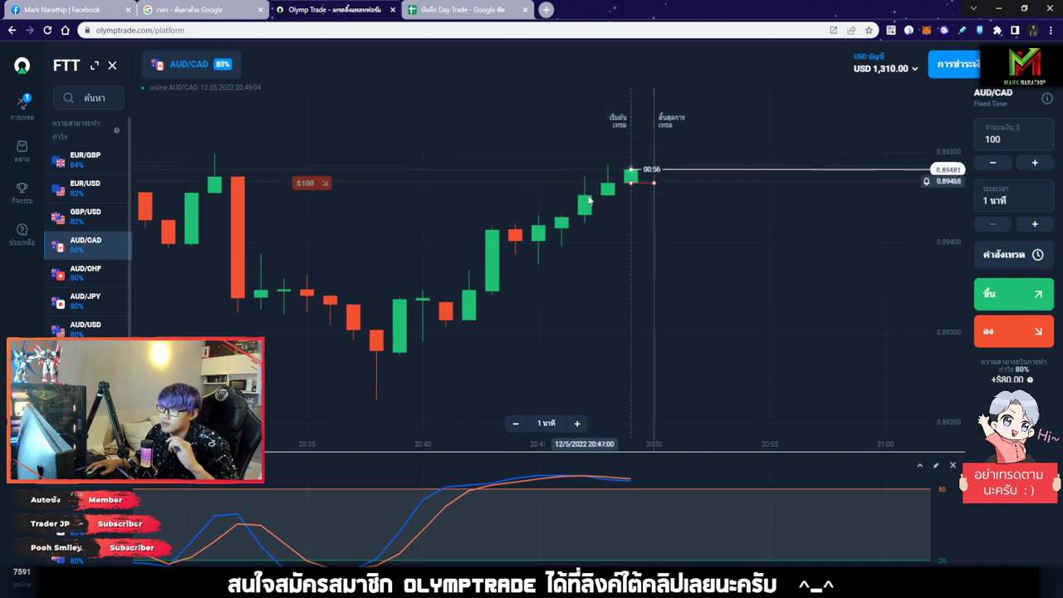
# Step: Mark the long-term AUD/CAD downtrend with a downward-sloping arrow from above the earliest highs to beyond the current price
pyautogui.scroll(-10, 677, 201)
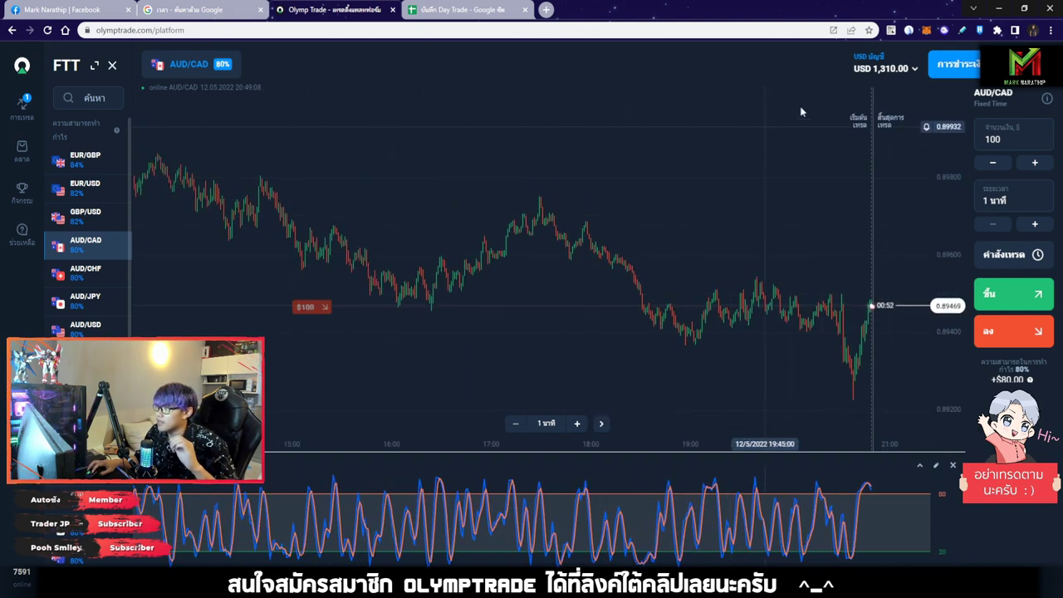
pyautogui.click(909, 30)
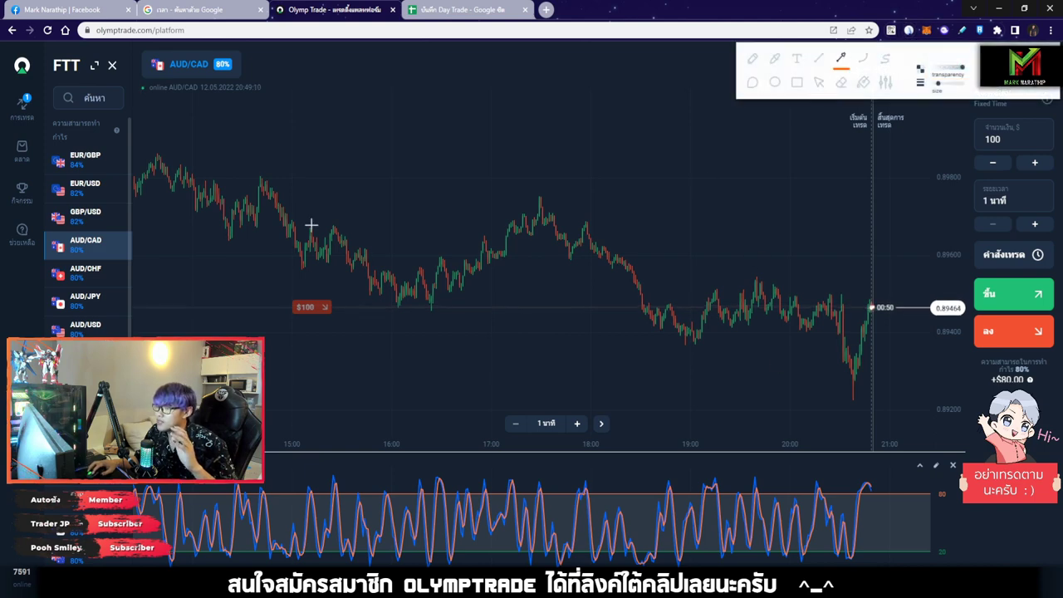
pyautogui.moveTo(166, 108); pyautogui.dragTo(931, 283)
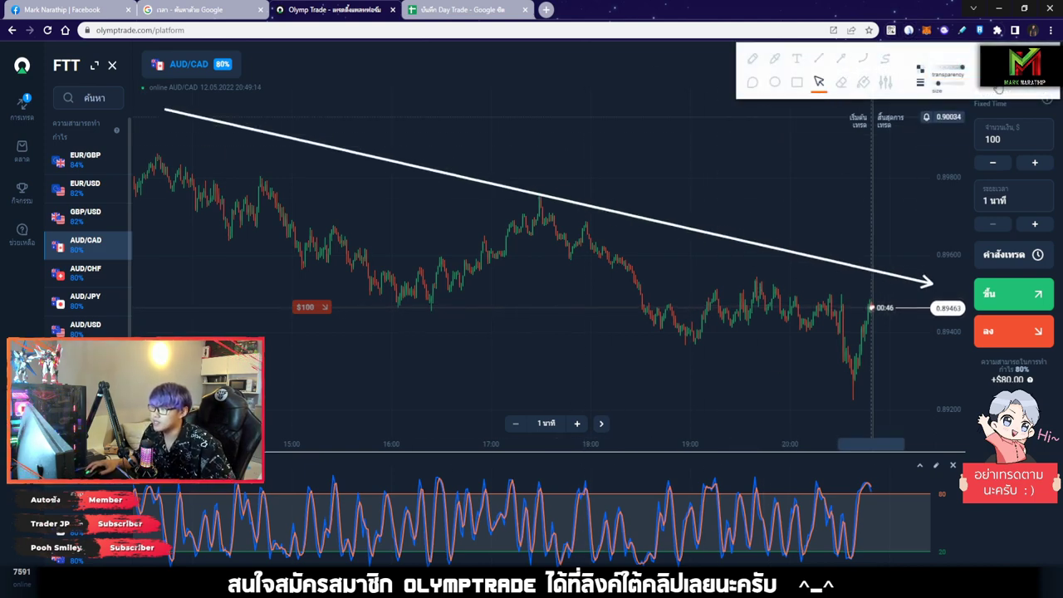
# Step: Annotate the recent AUD/CAD candles with an upward arrow along the rebound and downward arrows over the highs, ahead of price and on the oscillator
pyautogui.scroll(5, 728, 191)
pyautogui.scroll(2, 753, 194)
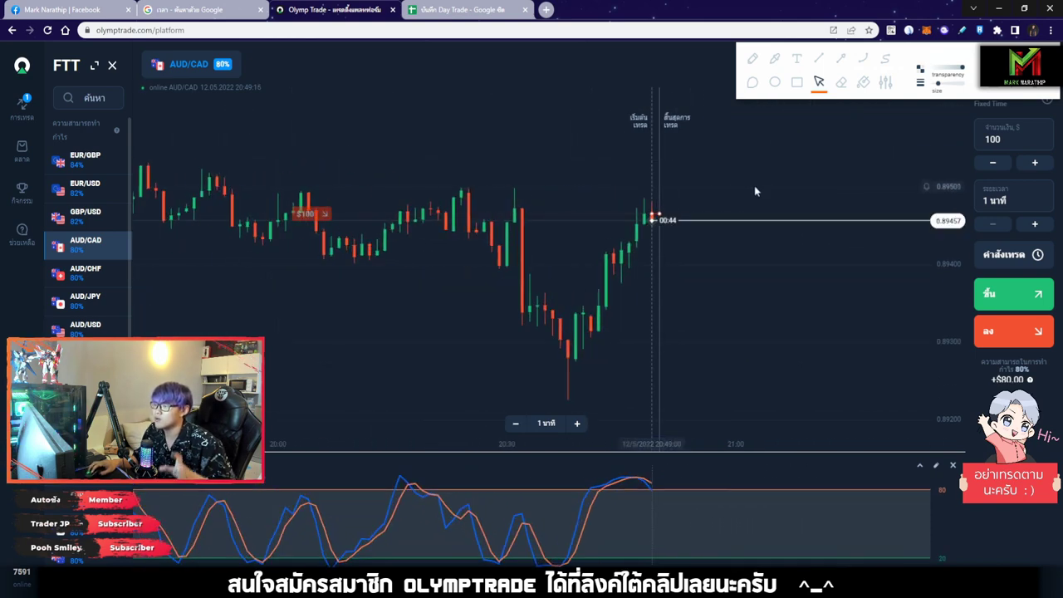
pyautogui.click(841, 59)
pyautogui.moveTo(533, 103); pyautogui.dragTo(875, 210)
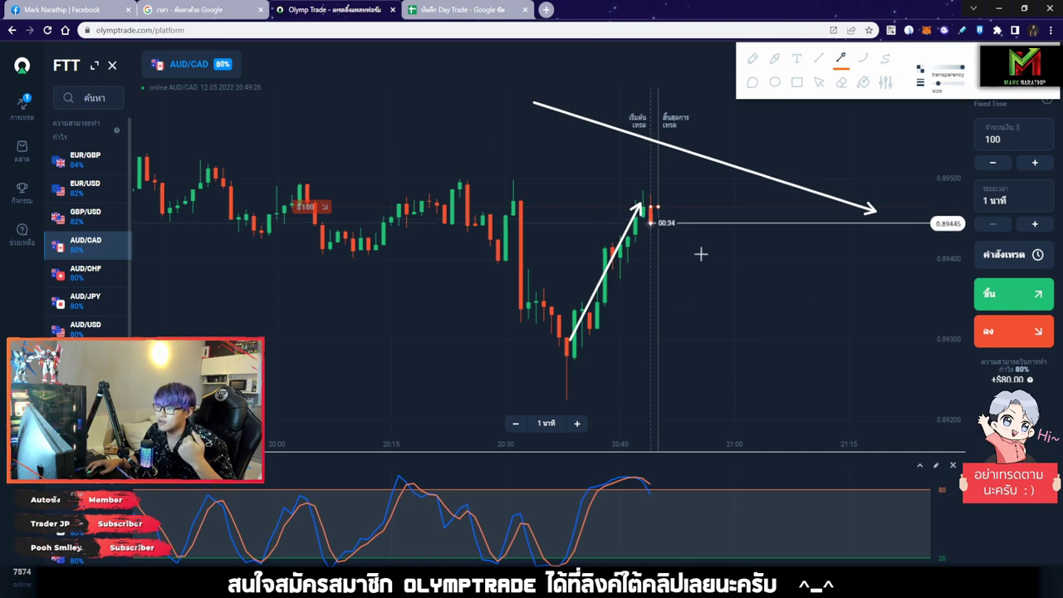
pyautogui.moveTo(704, 215); pyautogui.dragTo(916, 326)
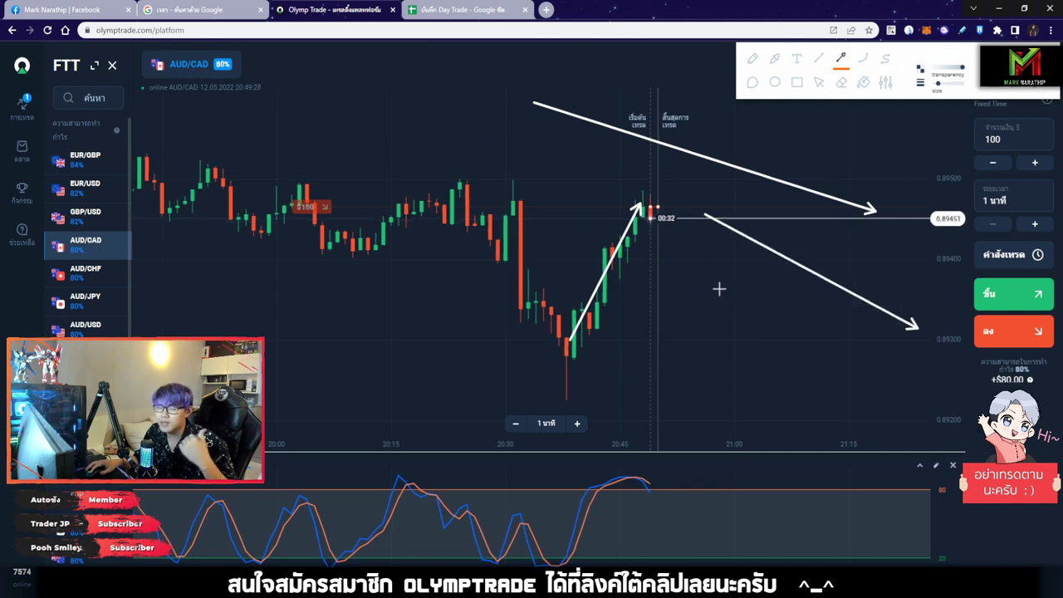
pyautogui.moveTo(532, 86); pyautogui.dragTo(889, 189)
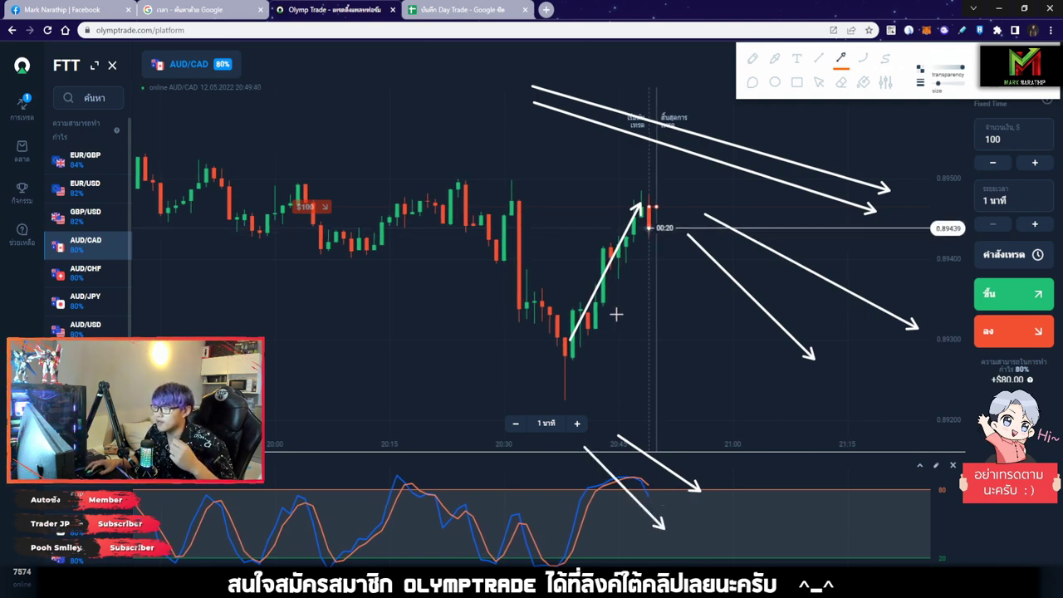
# Step: Draw parallel downward arrows across the earlier candles before the sharp drop, and clear all chart annotations
pyautogui.moveTo(465, 94); pyautogui.dragTo(629, 180)
pyautogui.moveTo(524, 186); pyautogui.dragTo(585, 208)
pyautogui.moveTo(409, 179); pyautogui.dragTo(536, 224)
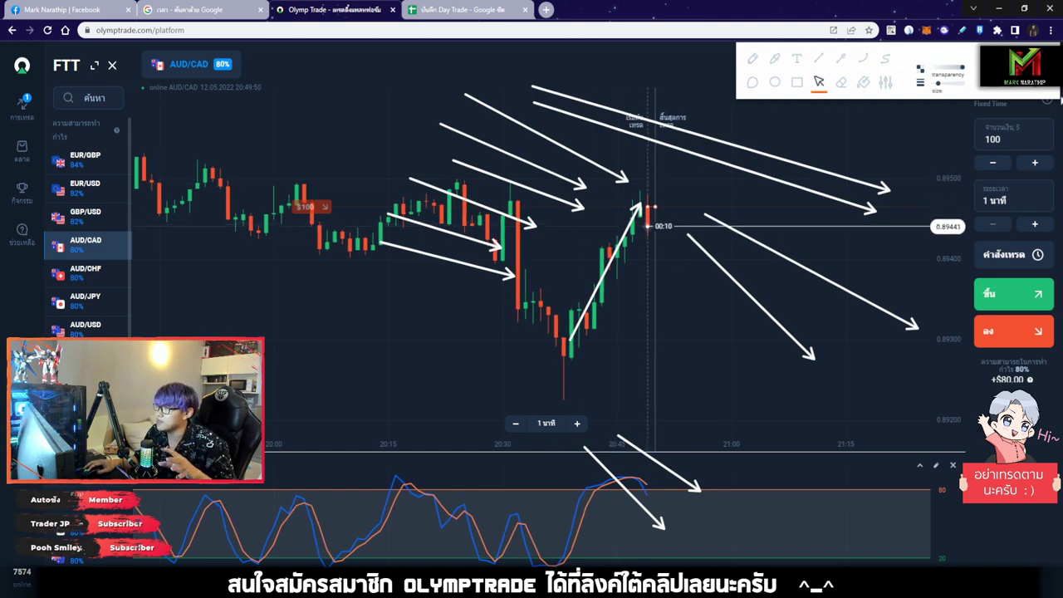
pyautogui.press('Escape')
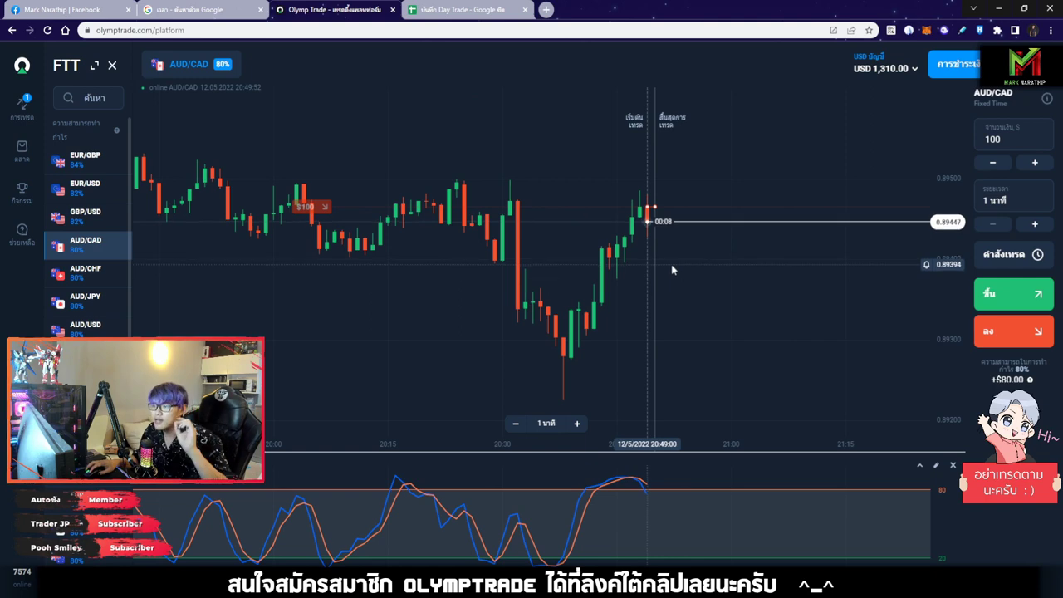
# Step: Watch the AUD/CAD down trade reach expiry and review the surrounding candles at closer and wider scales
pyautogui.scroll(3, 673, 273)
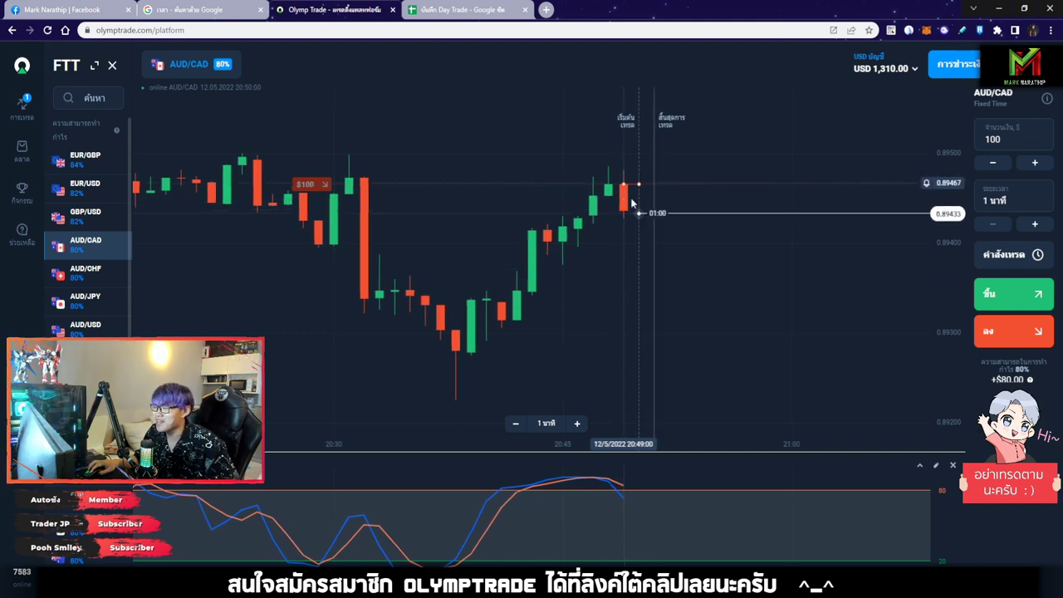
pyautogui.scroll(-3, 661, 262)
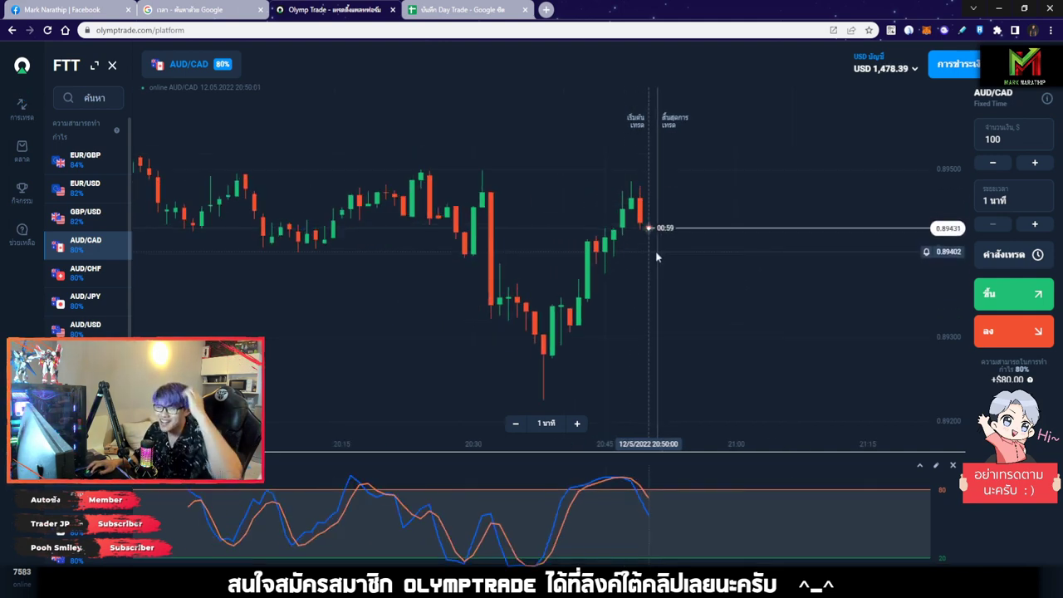
pyautogui.scroll(-2, 648, 258)
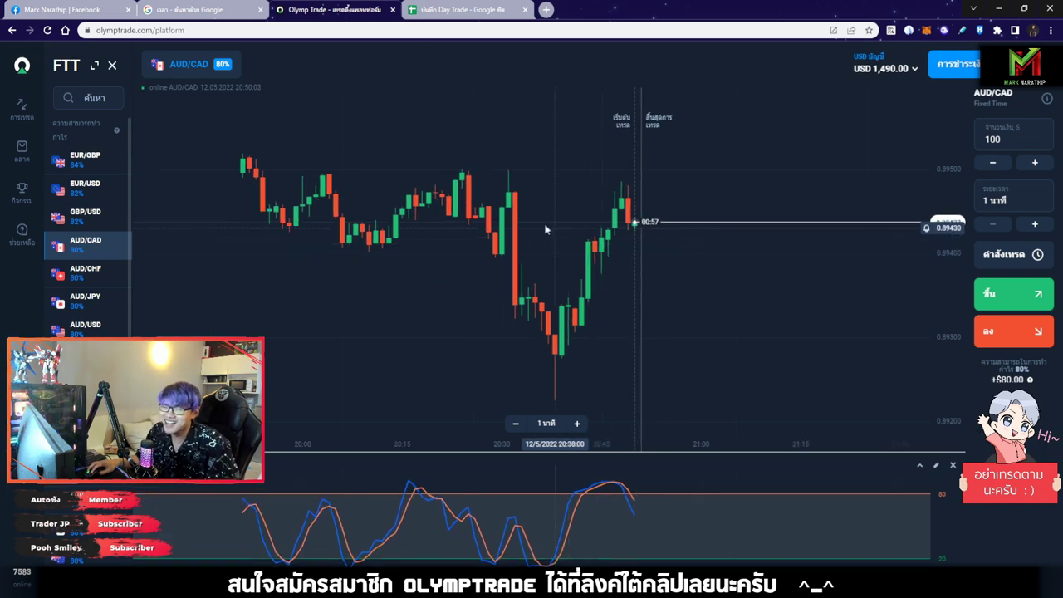
# Step: Switch to the day trade log in Google Sheets and record 80% profit for trade 1 and a 100 stake for trade 2
pyautogui.click(453, 10)
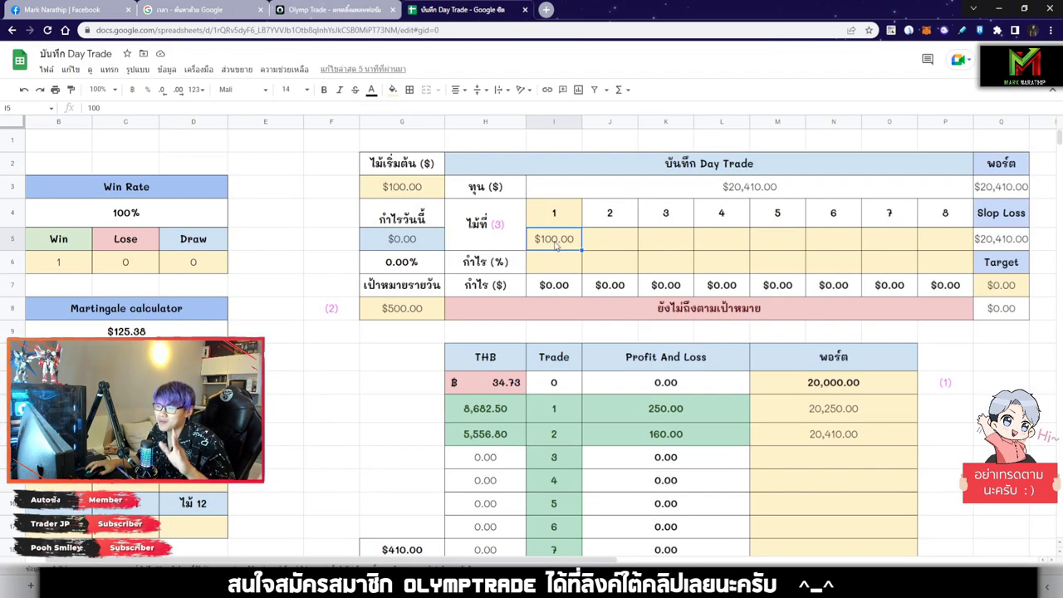
pyautogui.click(568, 264)
pyautogui.press('Return')
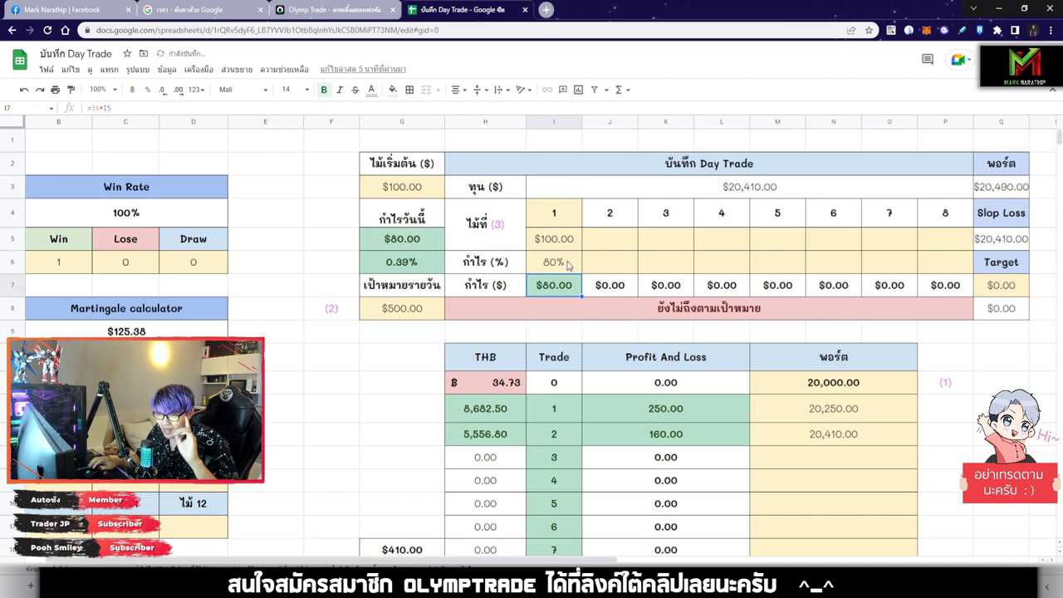
pyautogui.click(603, 249)
pyautogui.write('100')
pyautogui.press('Return')
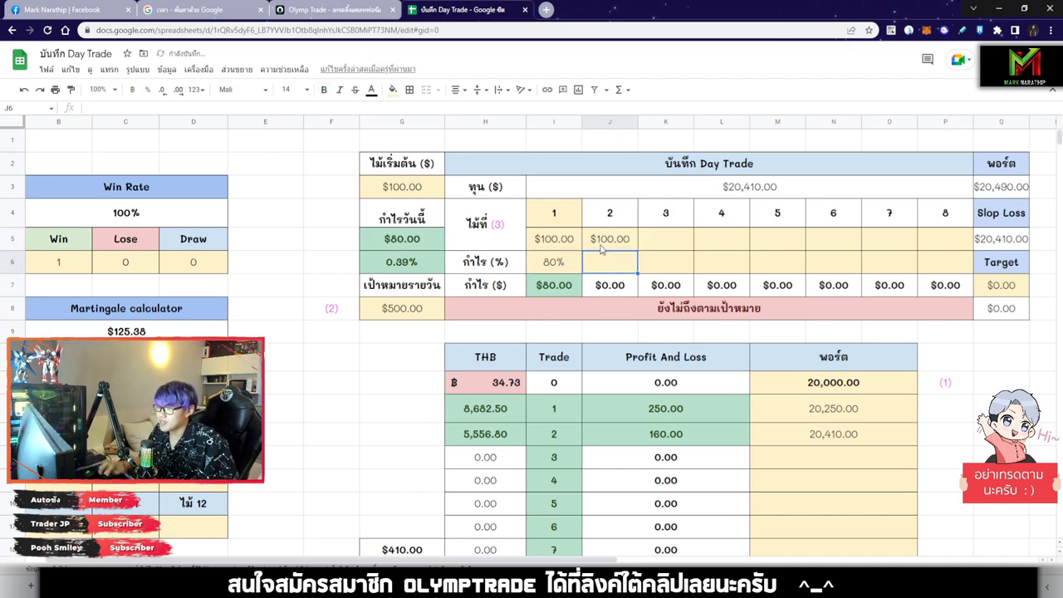
# Step: Check the account balance on Olymp Trade and compare it with the day's profit in the trade log
pyautogui.click(331, 11)
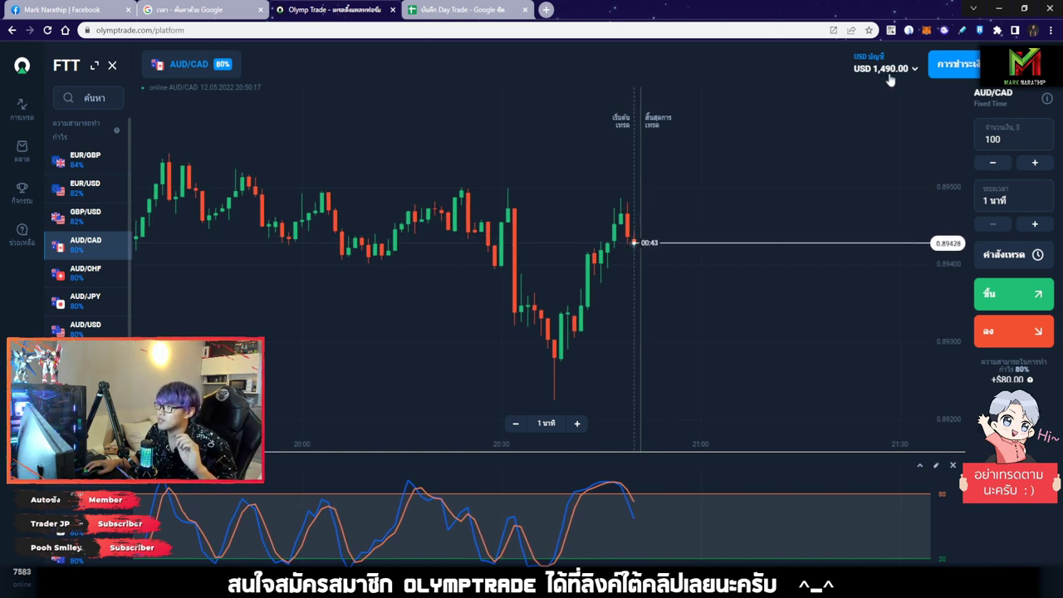
pyautogui.click(478, 17)
pyautogui.click(410, 241)
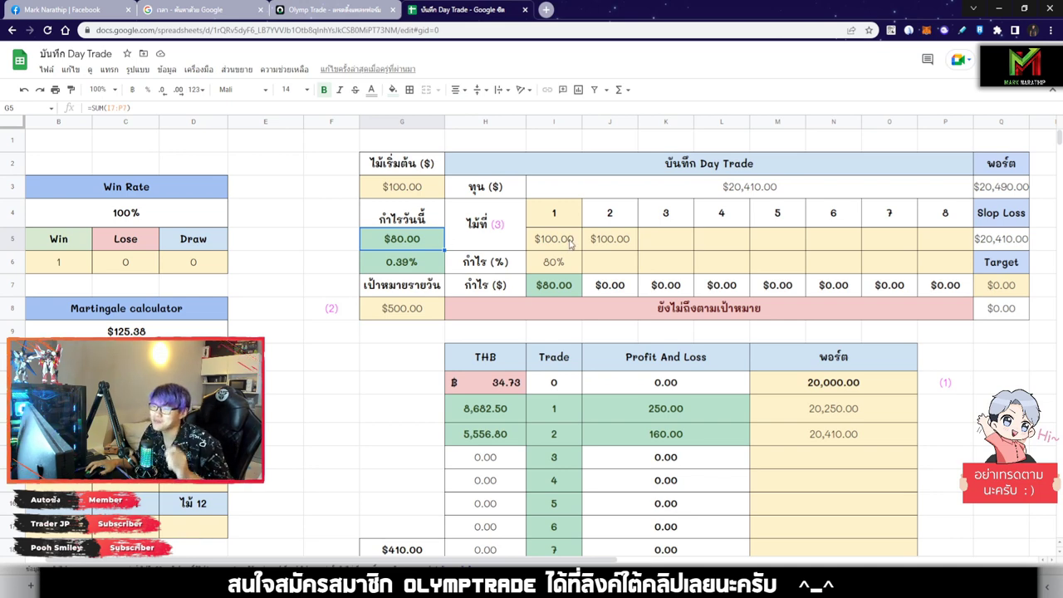
pyautogui.click(626, 258)
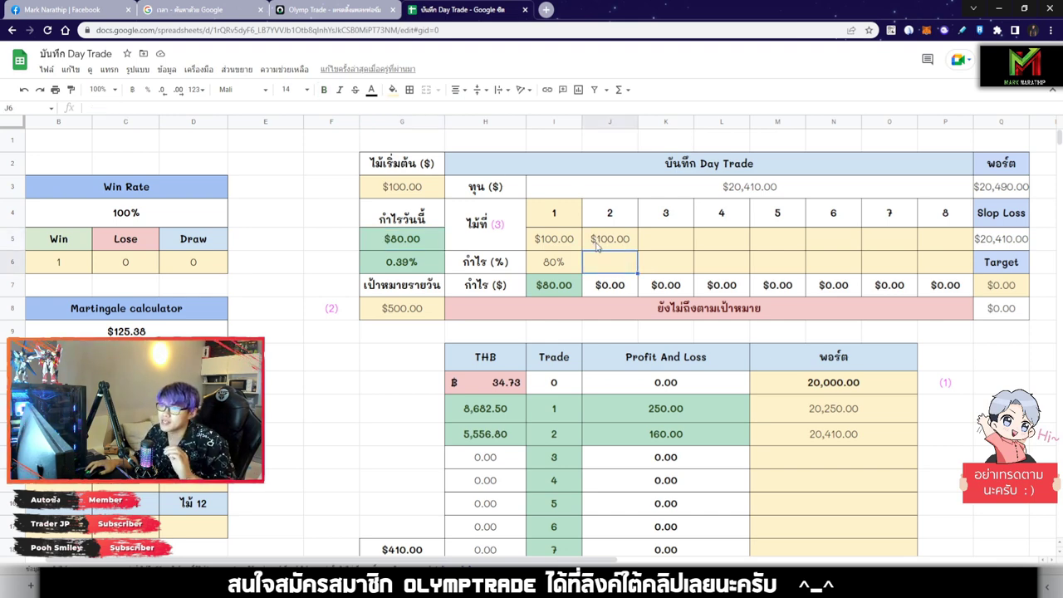
# Step: Return to Olymp Trade, review the longer AUD/CAD price history and open the EUR/GBP chart
pyautogui.click(332, 9)
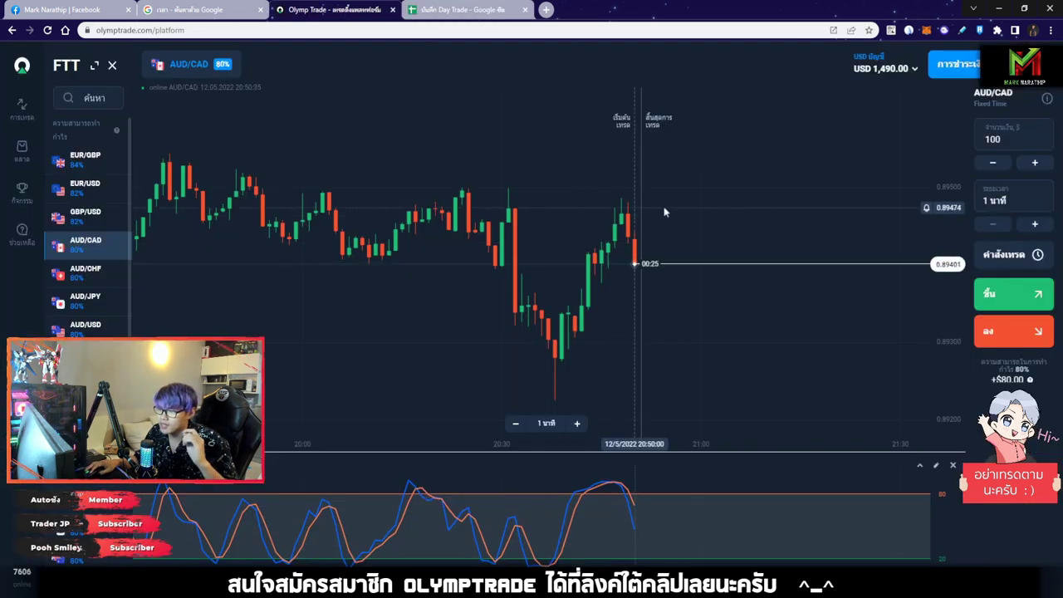
pyautogui.scroll(-5, 680, 192)
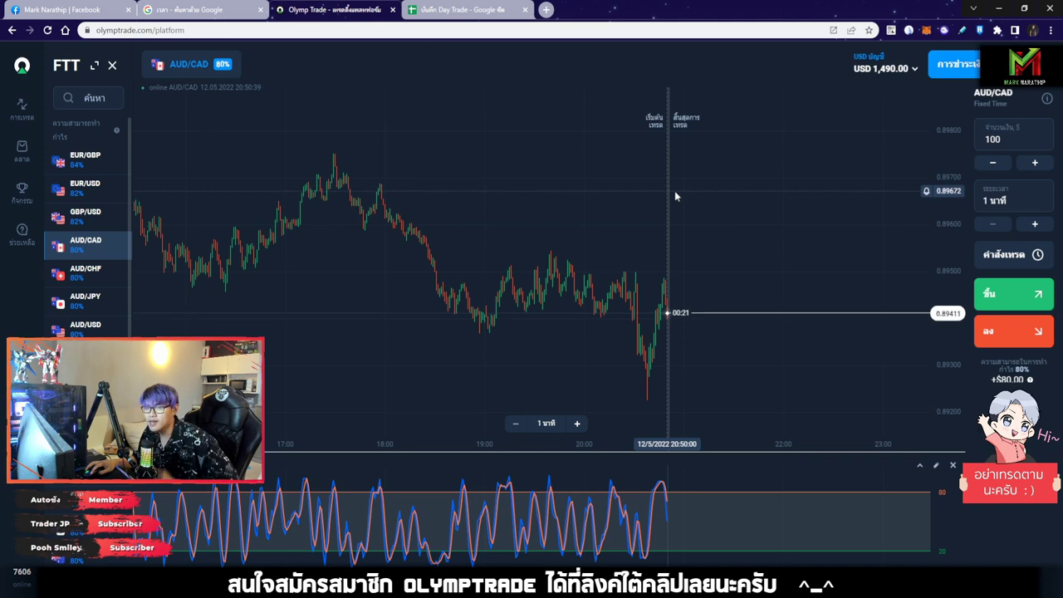
pyautogui.moveTo(624, 183); pyautogui.dragTo(678, 192)
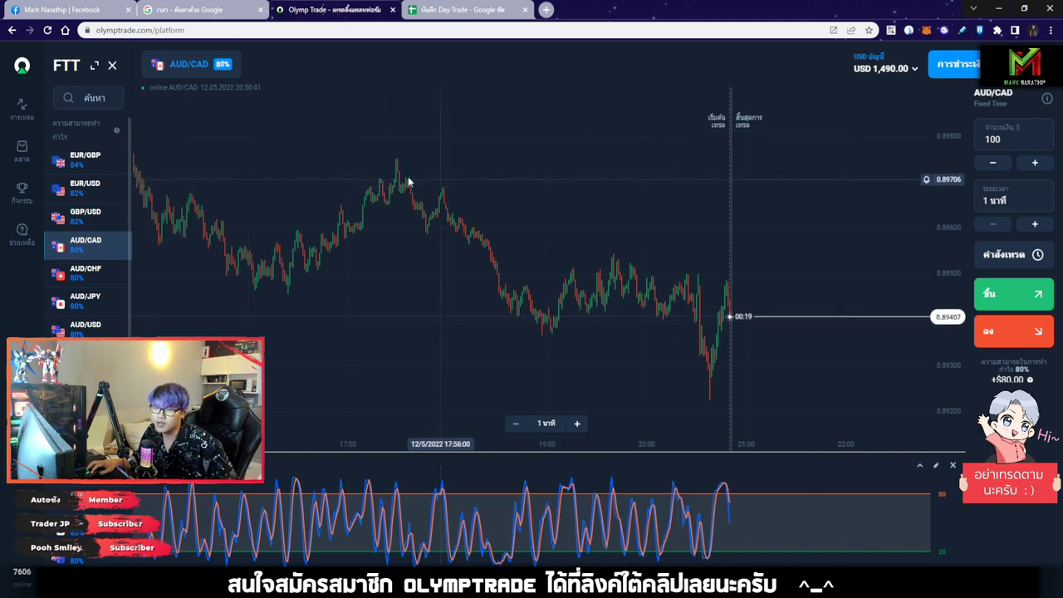
pyautogui.click(99, 171)
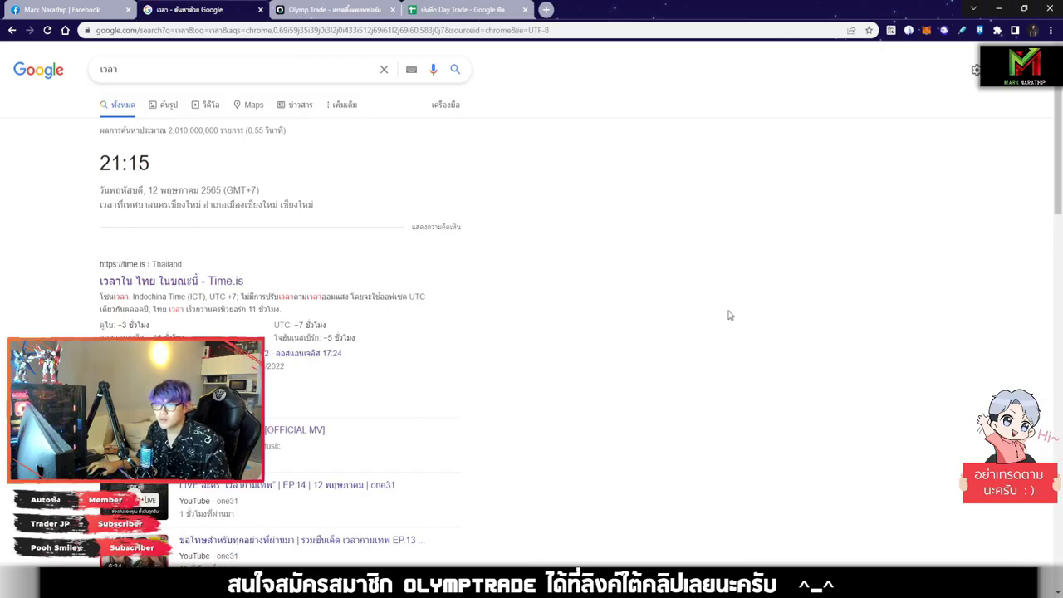
# Step: Refresh the current time on Google, and examine the AUD/CHF chart on Olymp Trade over both long and recent history
pyautogui.press('F5')
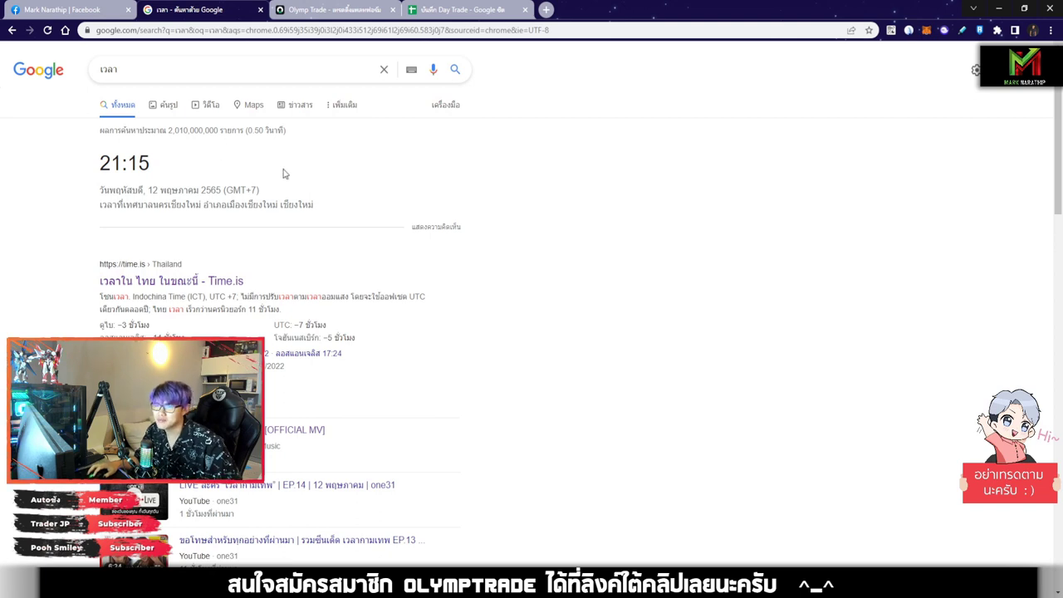
pyautogui.click(304, 9)
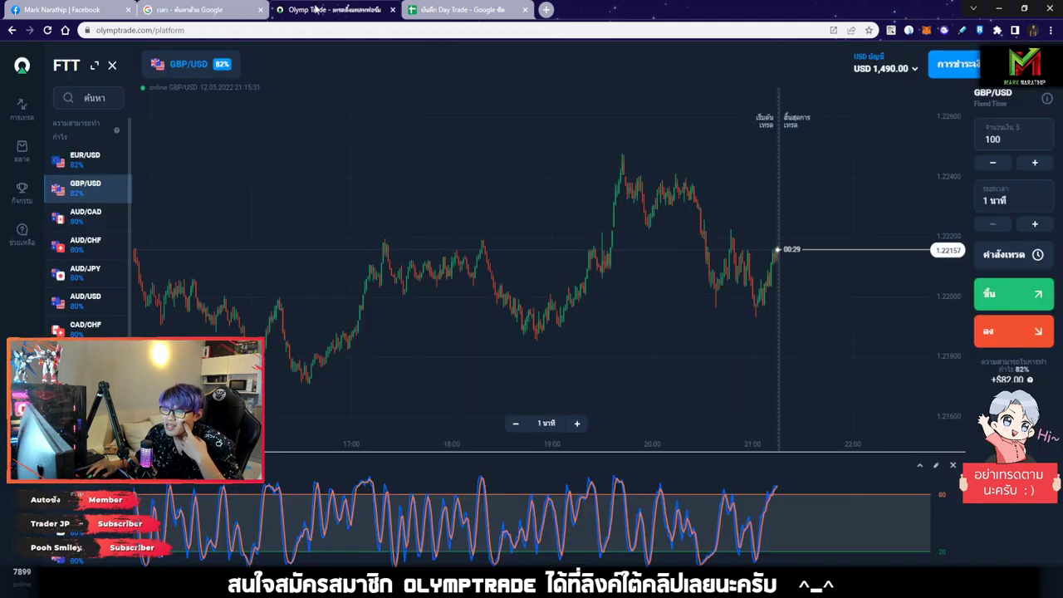
pyautogui.click(99, 228)
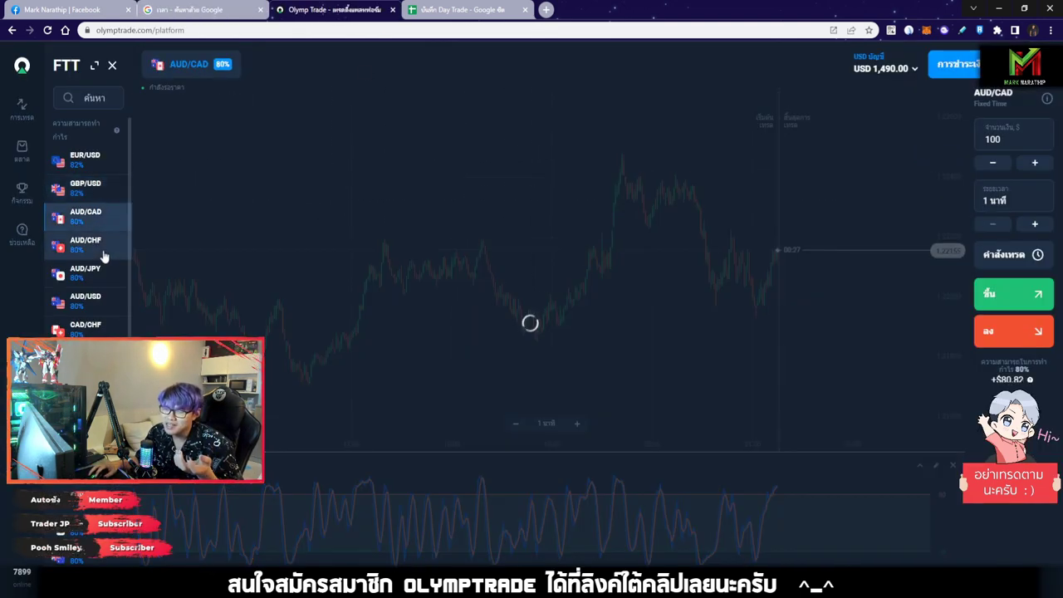
pyautogui.click(103, 246)
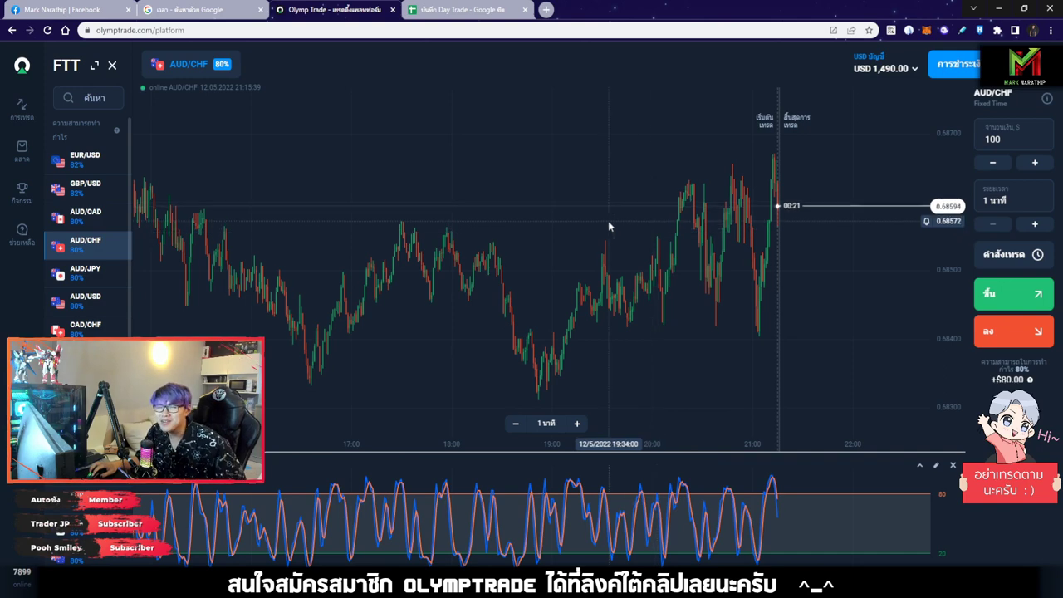
pyautogui.moveTo(571, 261); pyautogui.dragTo(529, 257)
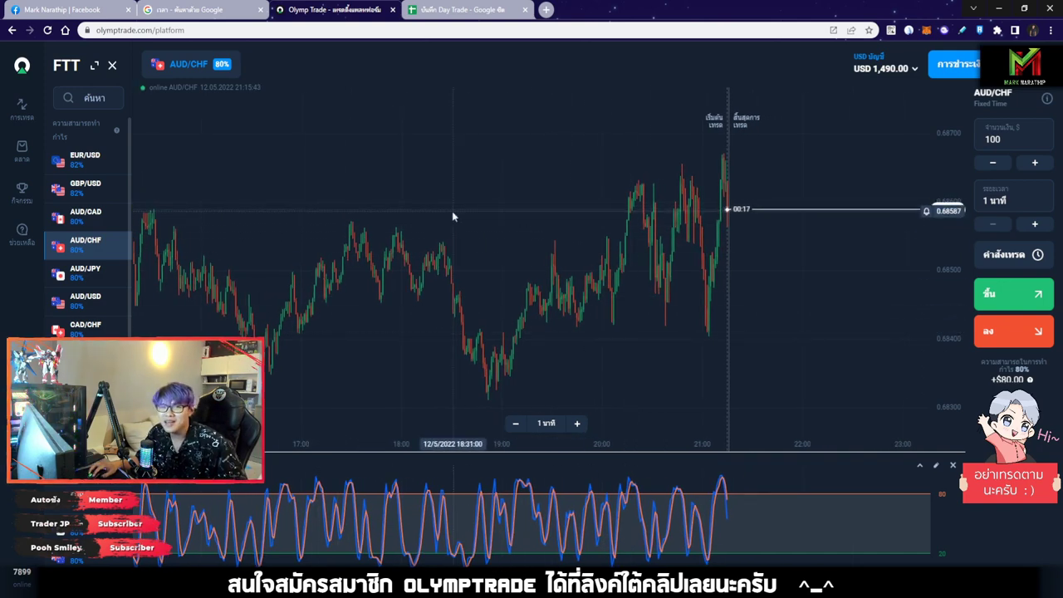
pyautogui.scroll(5, 676, 256)
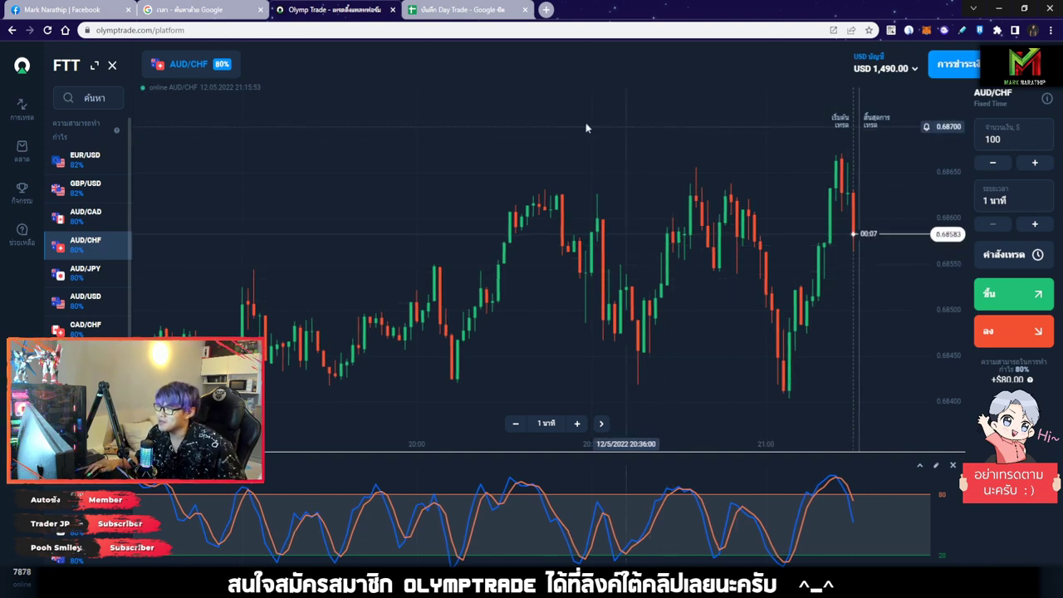
# Step: Switch between the Google Sheets day trade log and Olymp Trade to compare the day's profit with the account balance
pyautogui.click(495, 12)
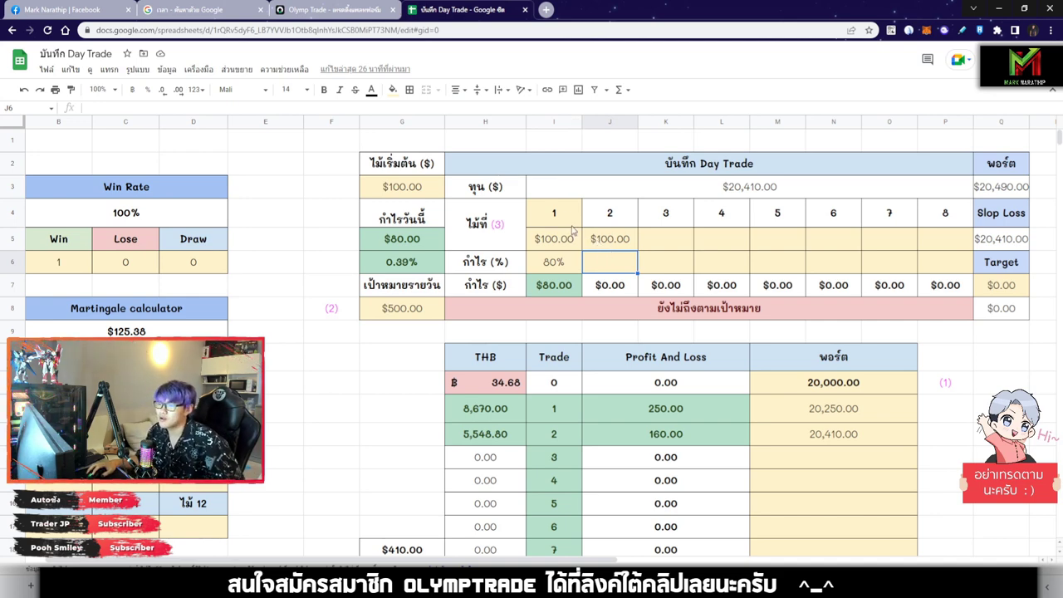
pyautogui.click(440, 243)
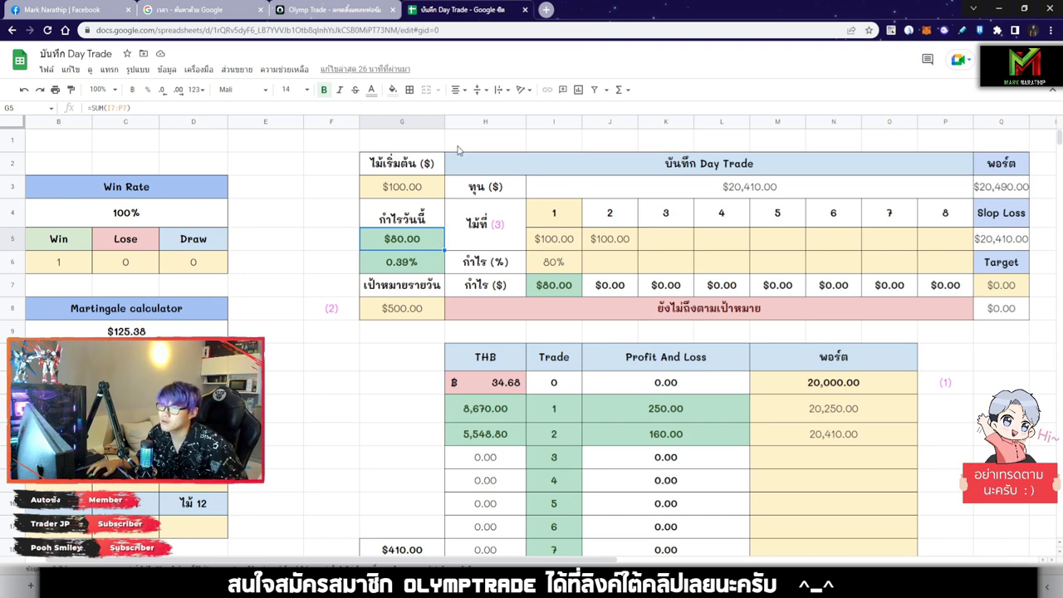
pyautogui.hotkey('ctrl', 'shift', 'Tab')
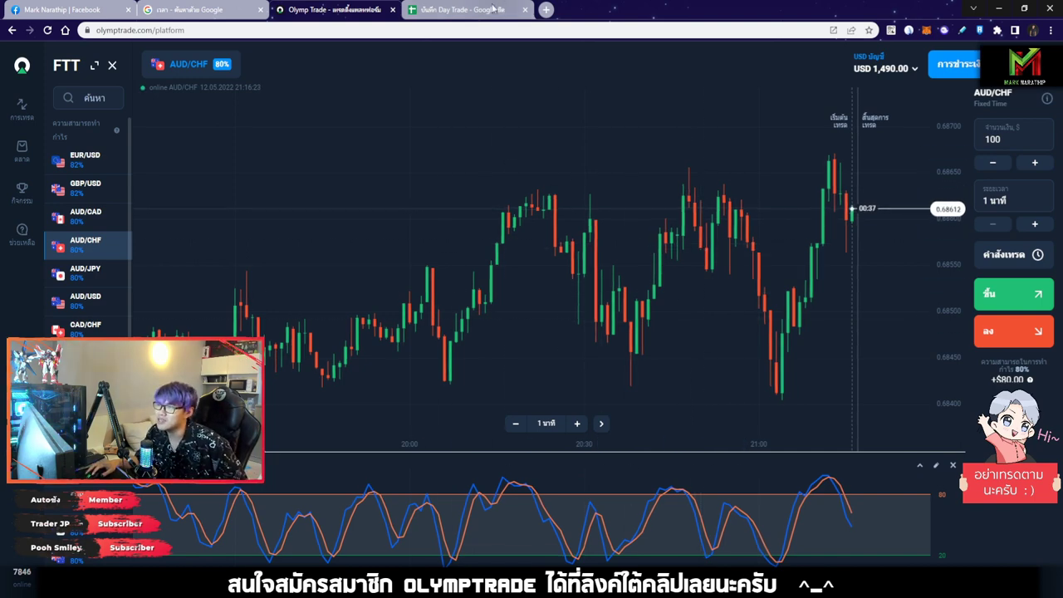
pyautogui.click(465, 9)
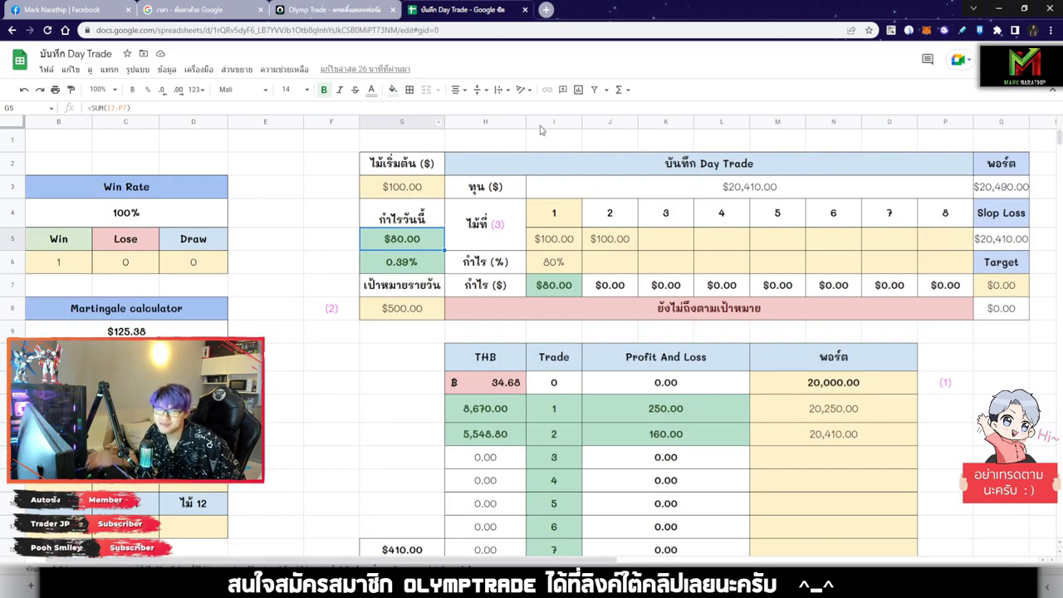
pyautogui.click(620, 269)
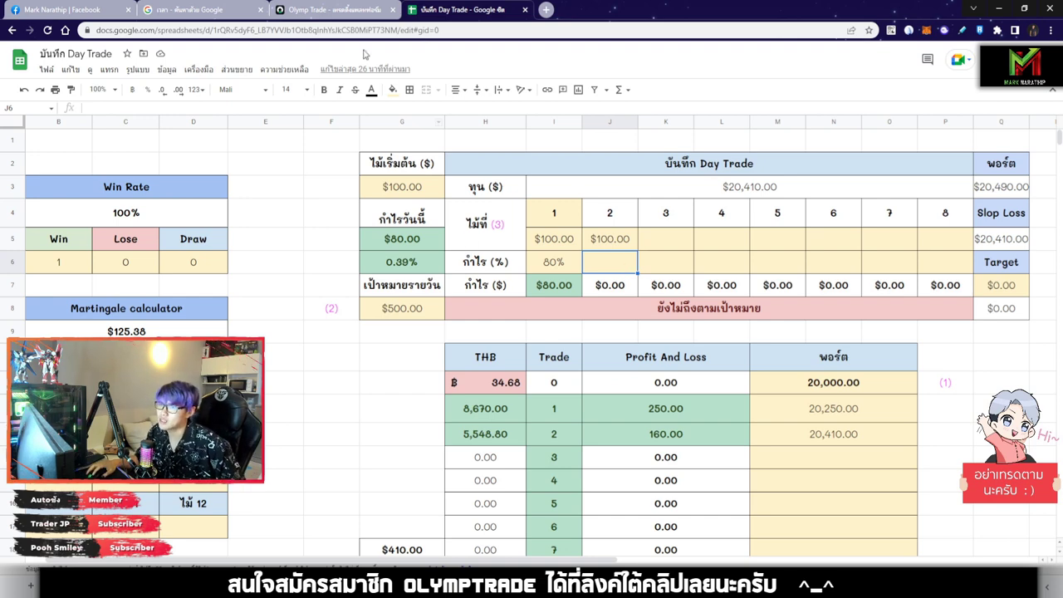
pyautogui.click(354, 13)
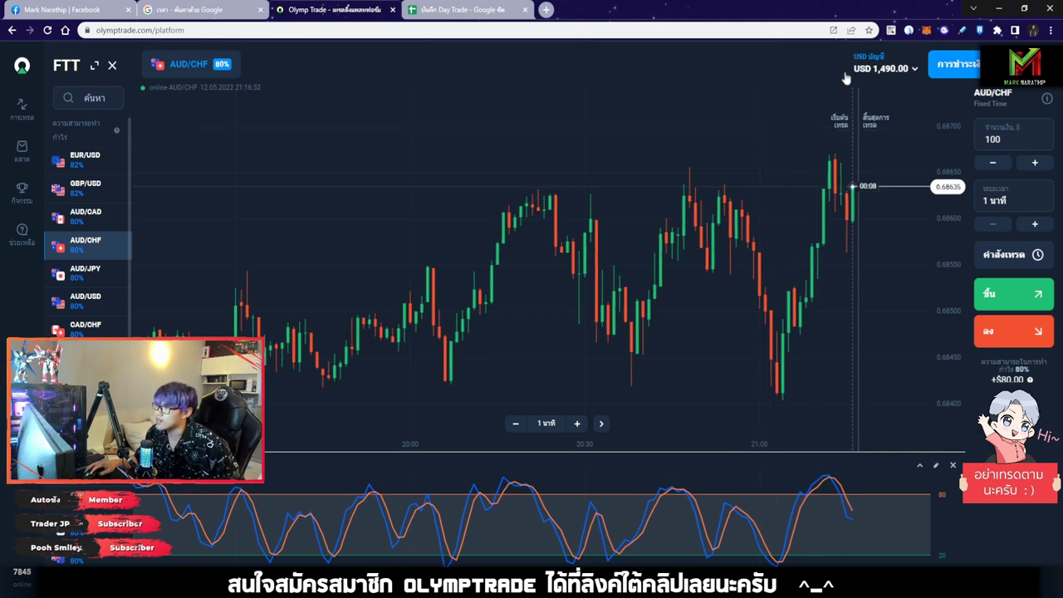
# Step: Return to the day trade log in Google Sheets and enter =M13-80 as the portfolio balance for trade 3
pyautogui.click(498, 10)
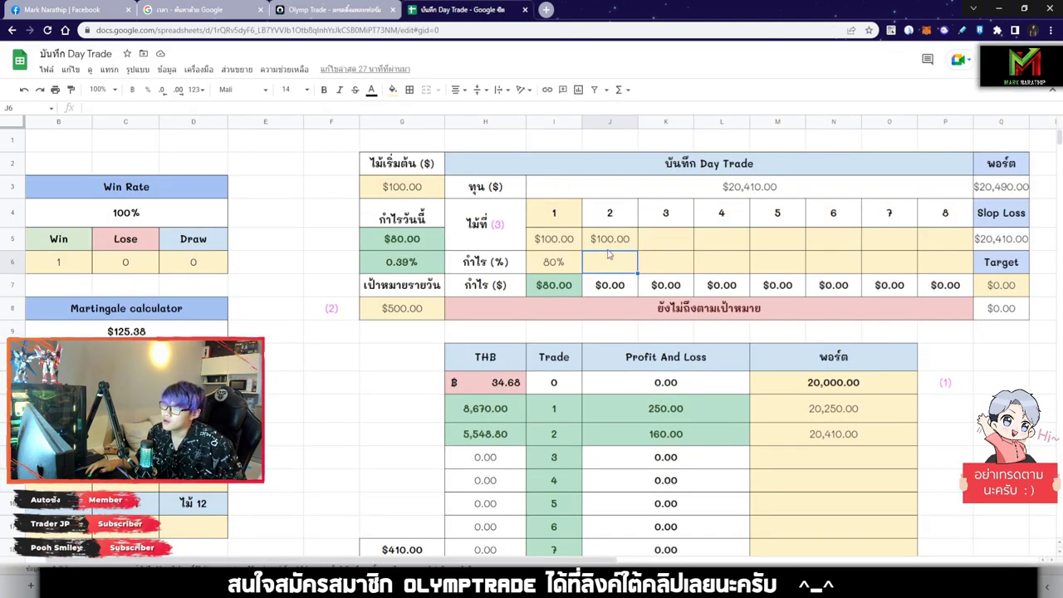
pyautogui.scroll(-3, 618, 404)
pyautogui.click(833, 322)
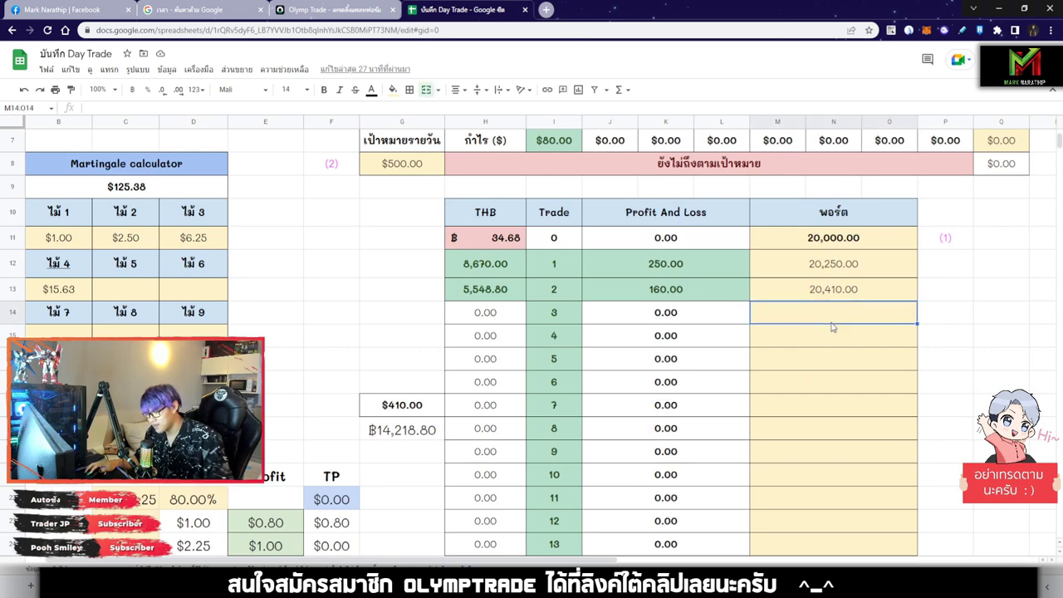
pyautogui.write('ช')
pyautogui.write('=')
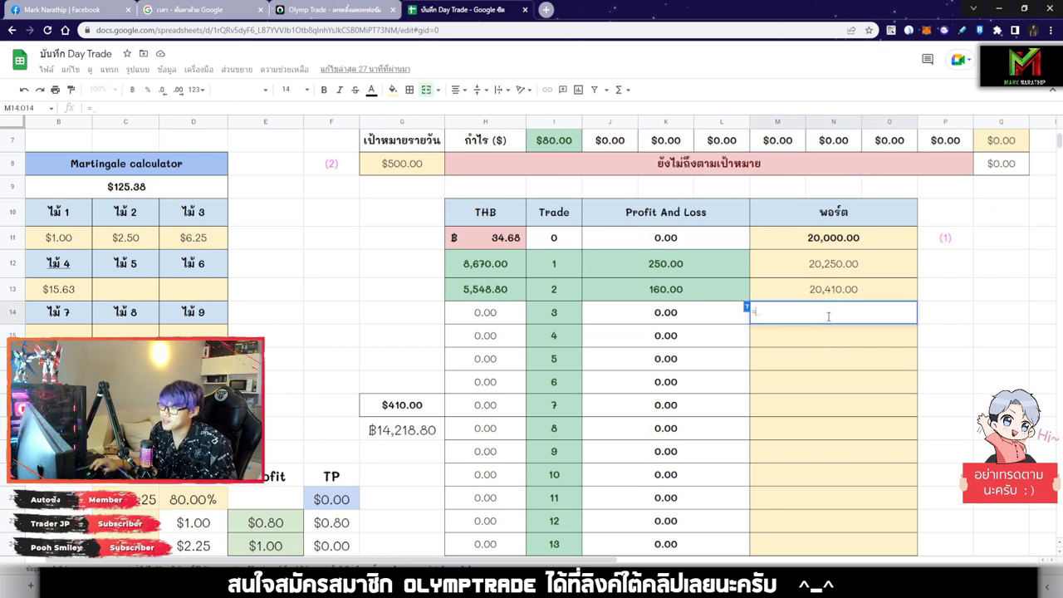
pyautogui.click(801, 293)
pyautogui.write('-80')
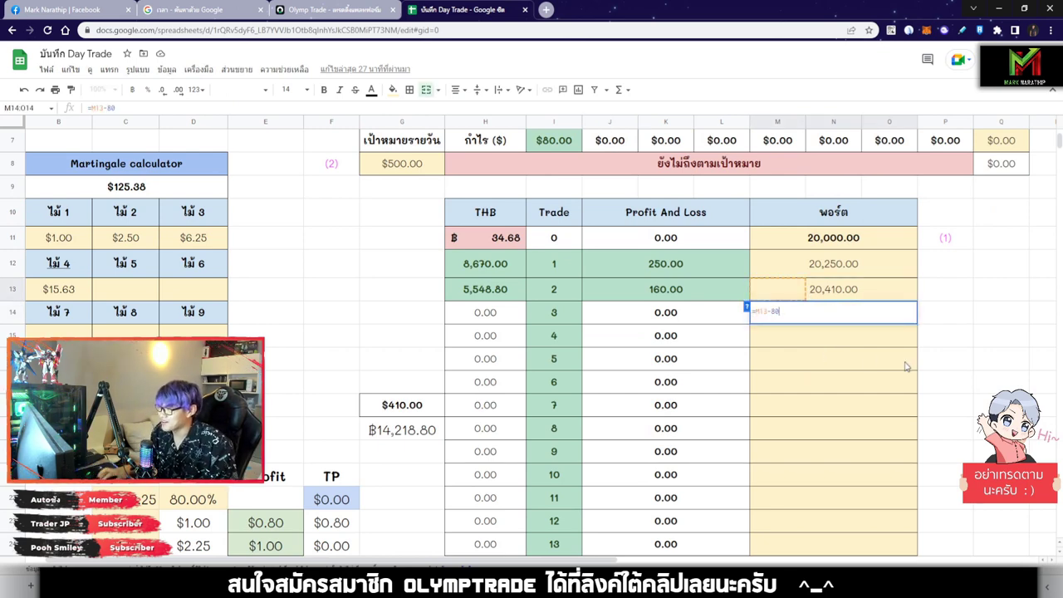
pyautogui.press('Return')
# Step: Correct the trade 3 portfolio formula so that it adds 80 to the trade 2 balance
pyautogui.click(820, 316)
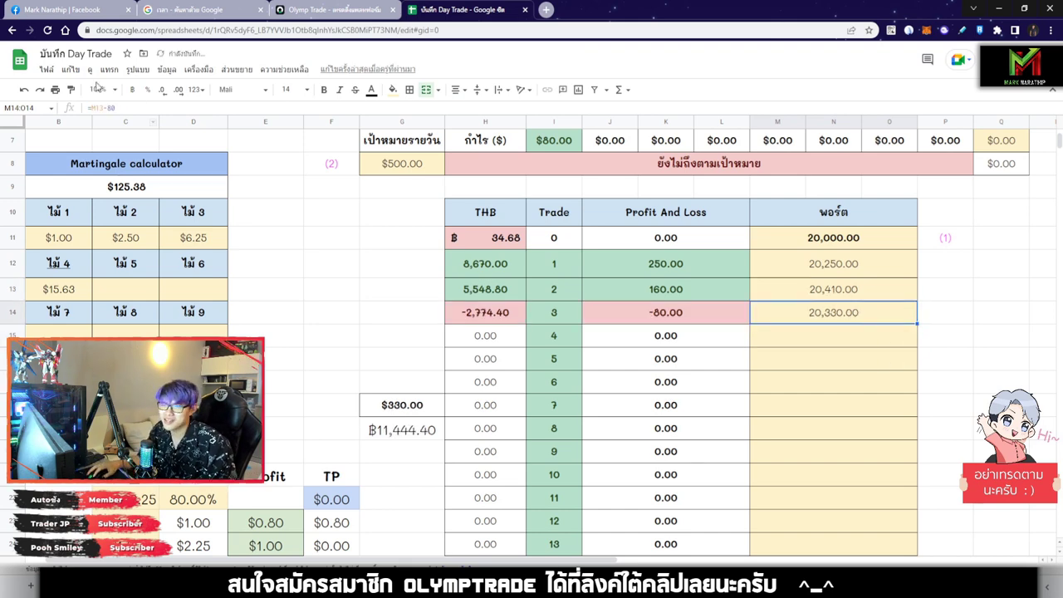
pyautogui.click(106, 110)
pyautogui.press('Return')
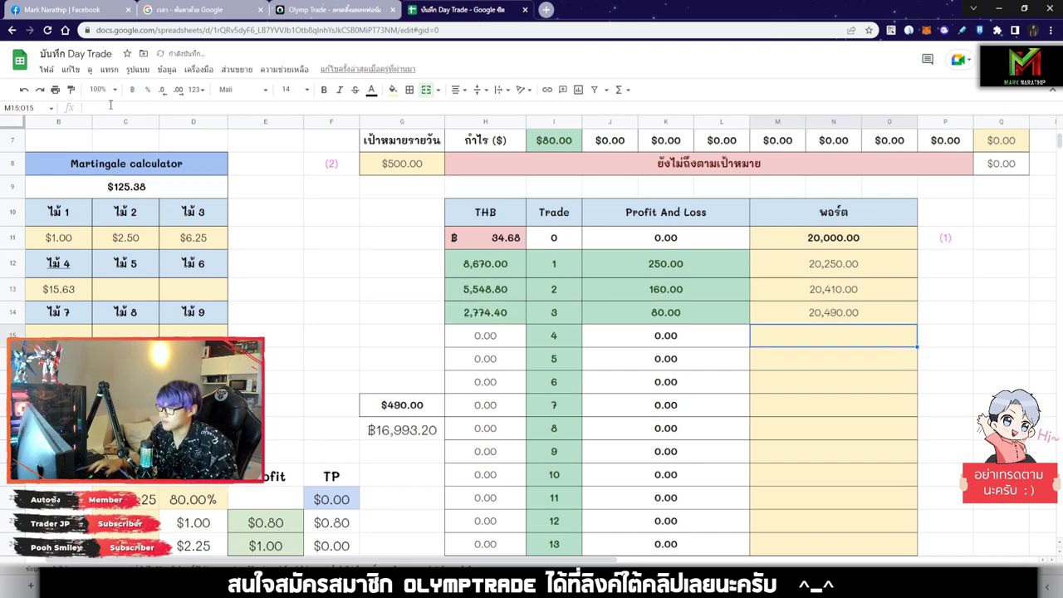
# Step: Examine the trade 3 profit and loss, its THB conversion and the USD-to-THB exchange rate formula
pyautogui.click(706, 322)
pyautogui.scroll(-1, 694, 327)
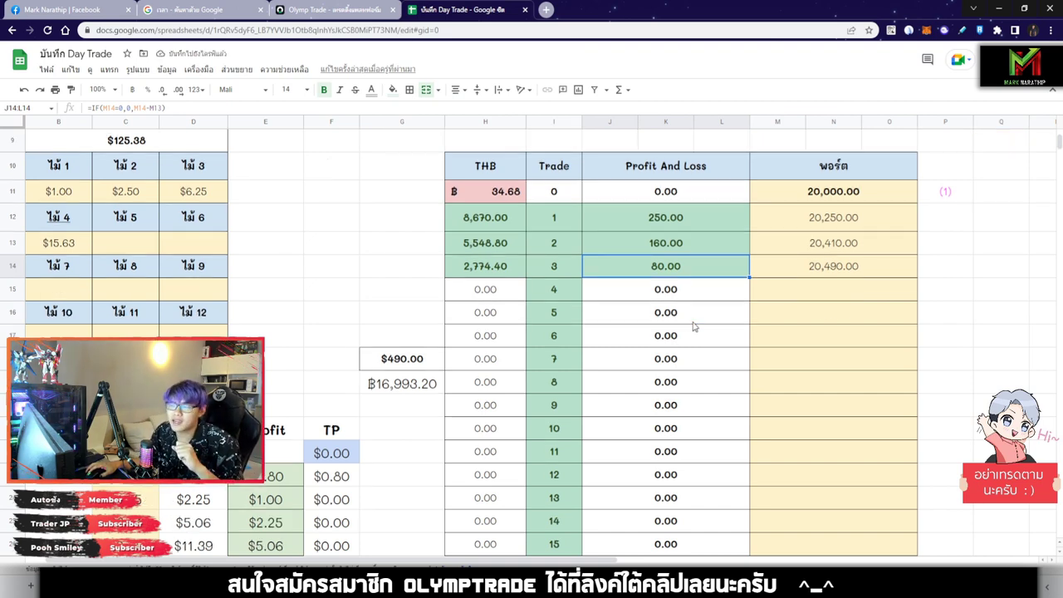
pyautogui.click(482, 273)
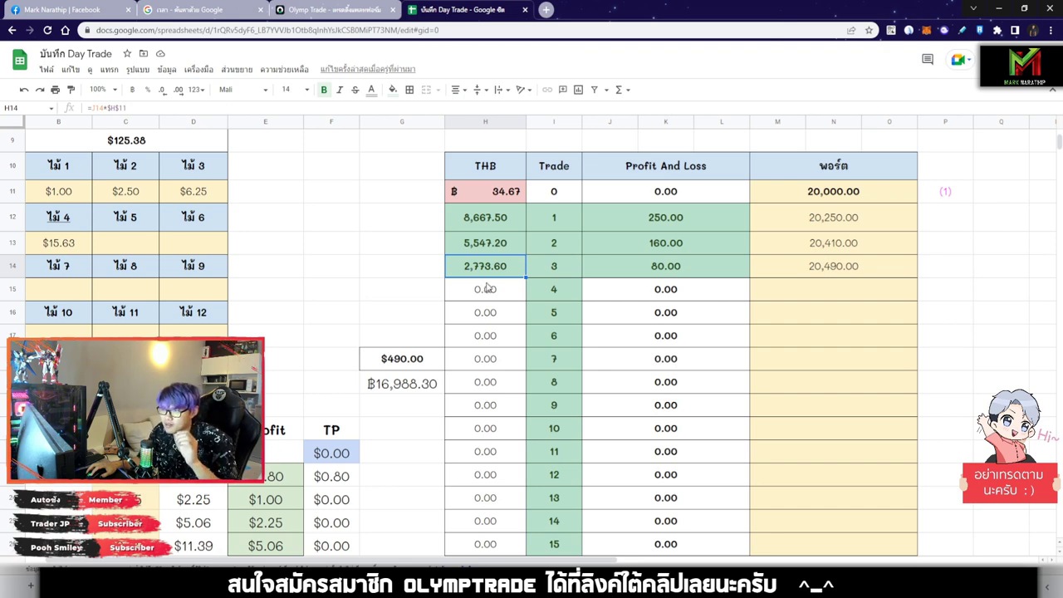
pyautogui.click(510, 194)
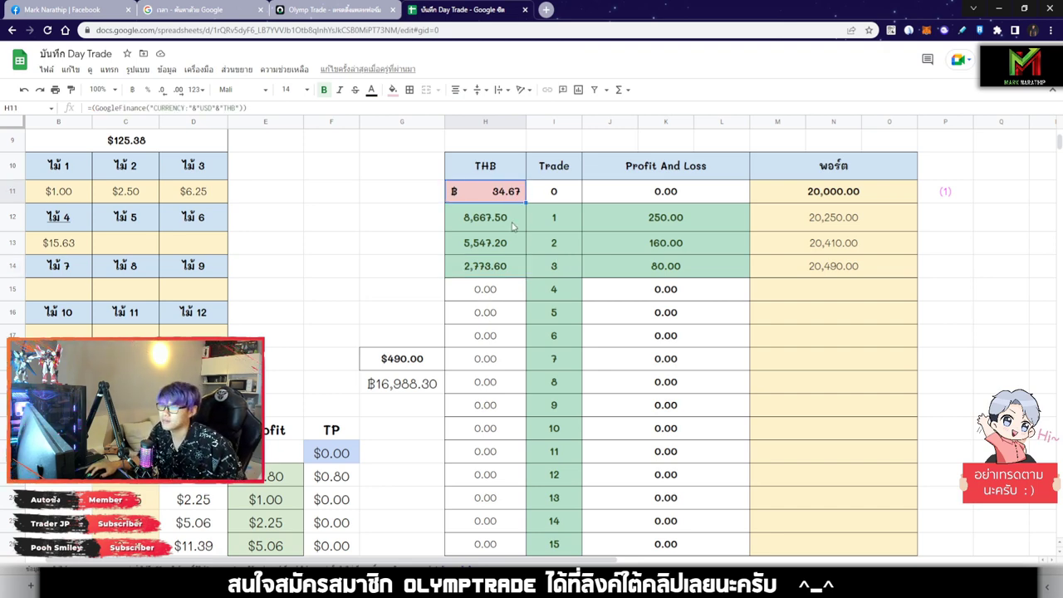
# Step: Review the trade 3 portfolio balance and select the empty profit percentage cell for trade 2 in the day trade table
pyautogui.click(795, 268)
pyautogui.click(819, 288)
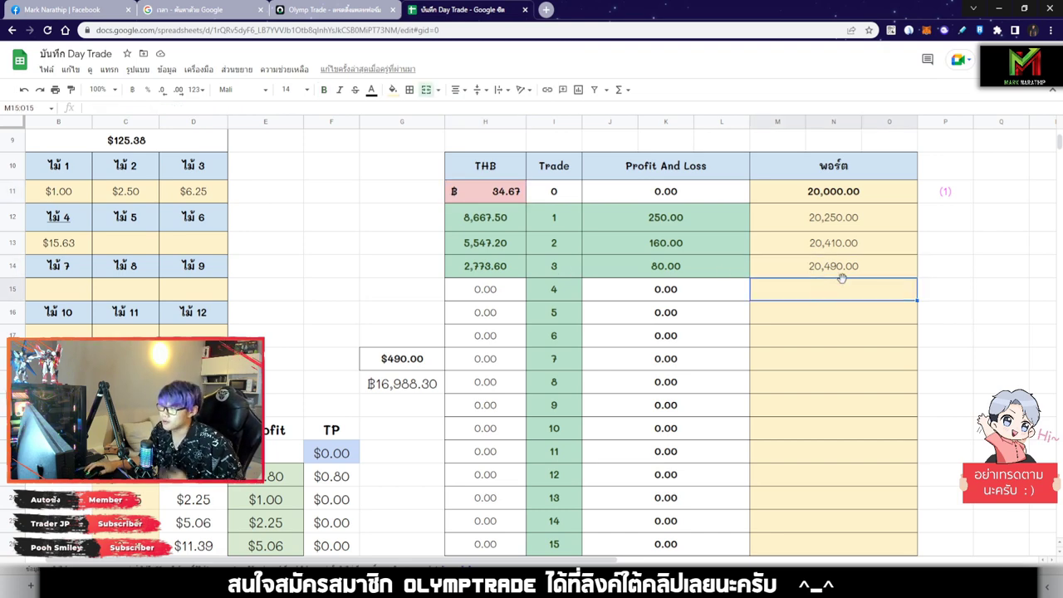
pyautogui.scroll(4, 714, 340)
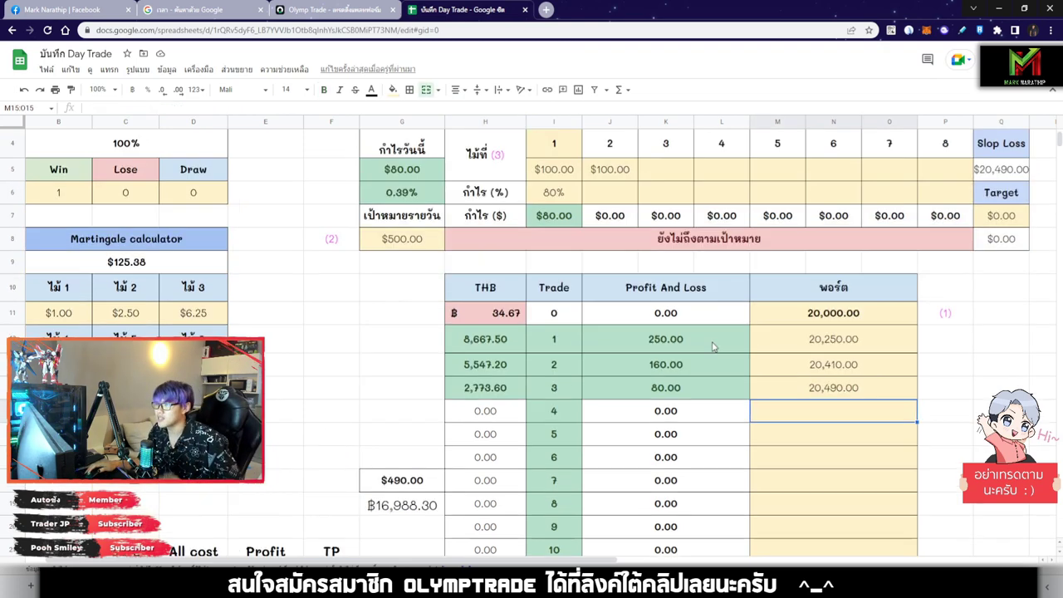
pyautogui.click(619, 262)
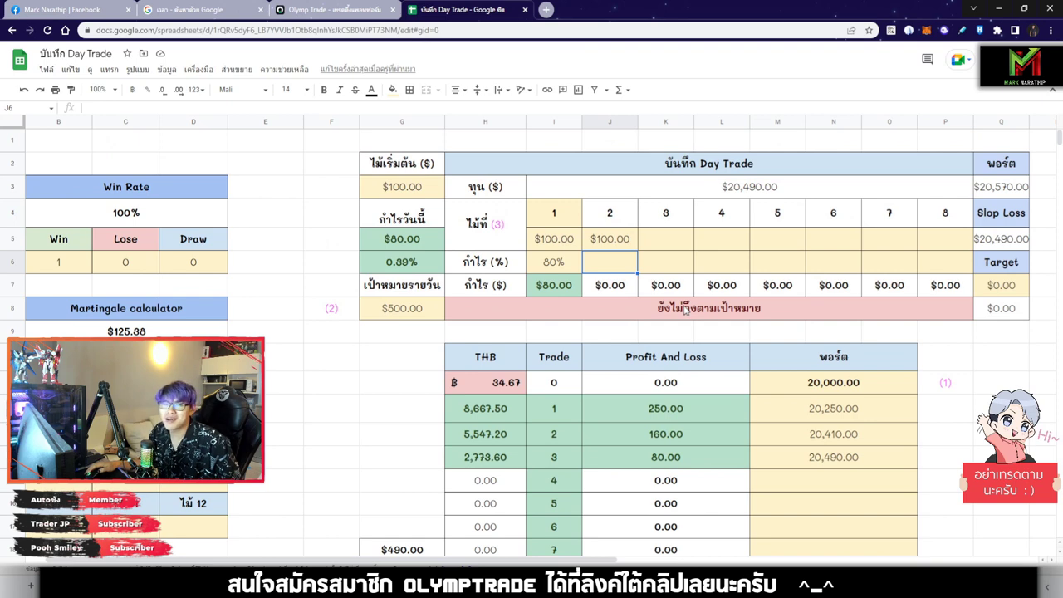